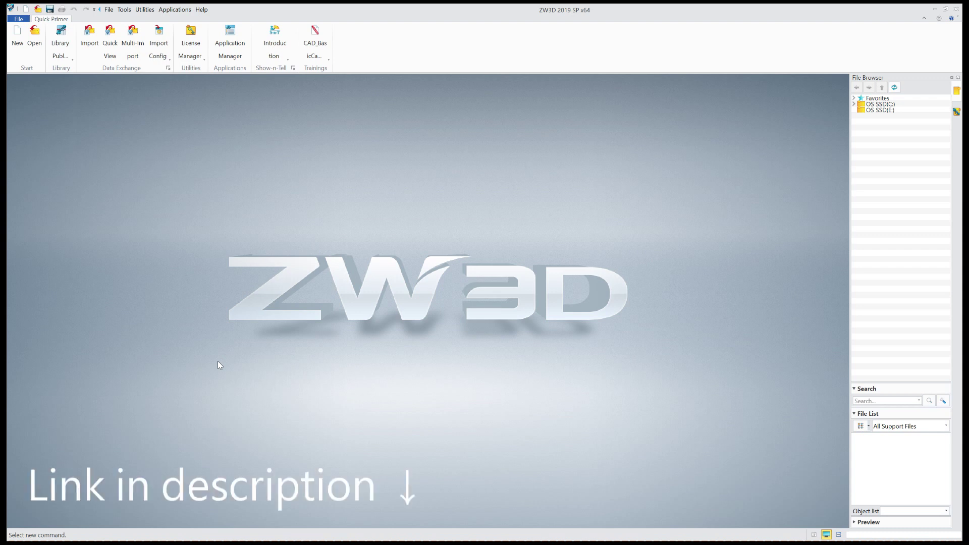
Create a new part/assembly file named CAD-Beginner with the default template
click(18, 35)
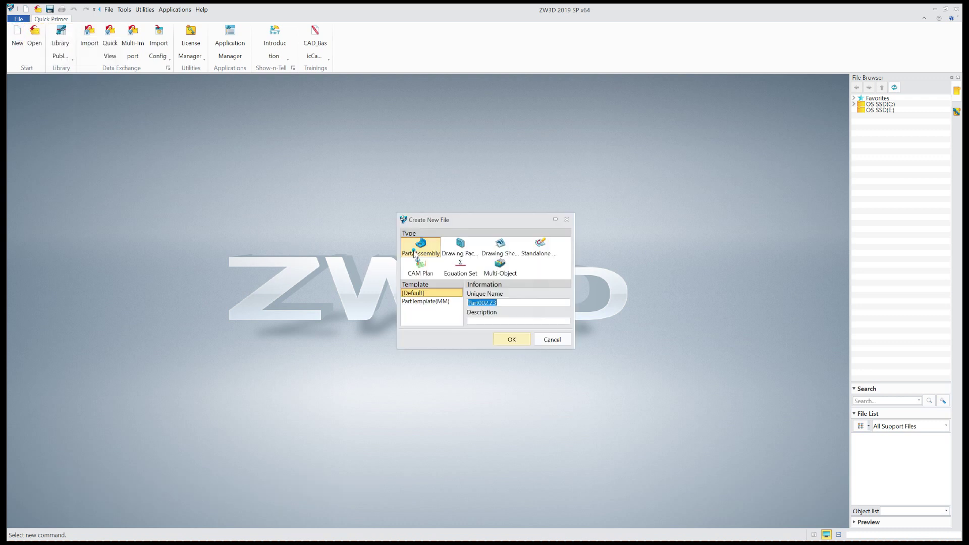
text(CAD-Beginner)
click(510, 339)
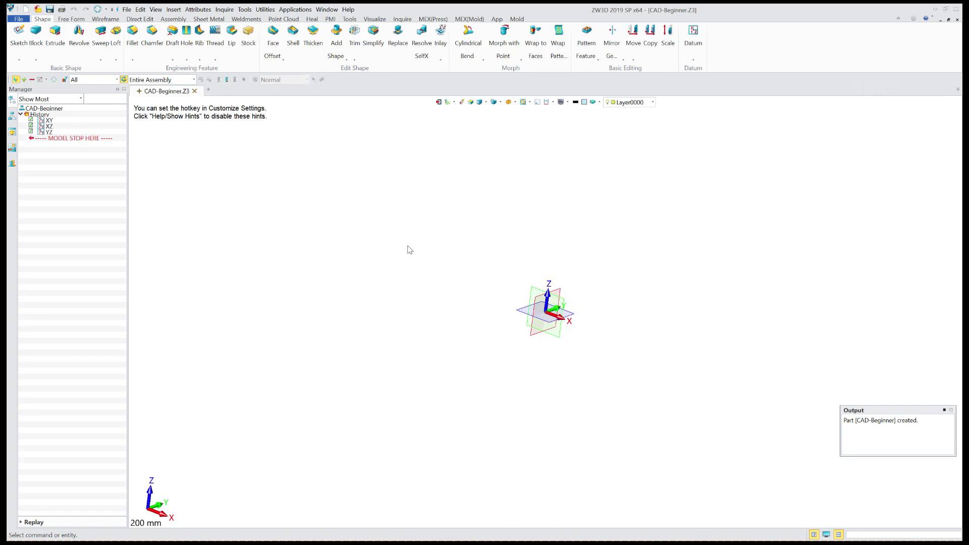
Start a sketch on the XY plane with its origin set to X 0, Y 0, Z 0
click(20, 38)
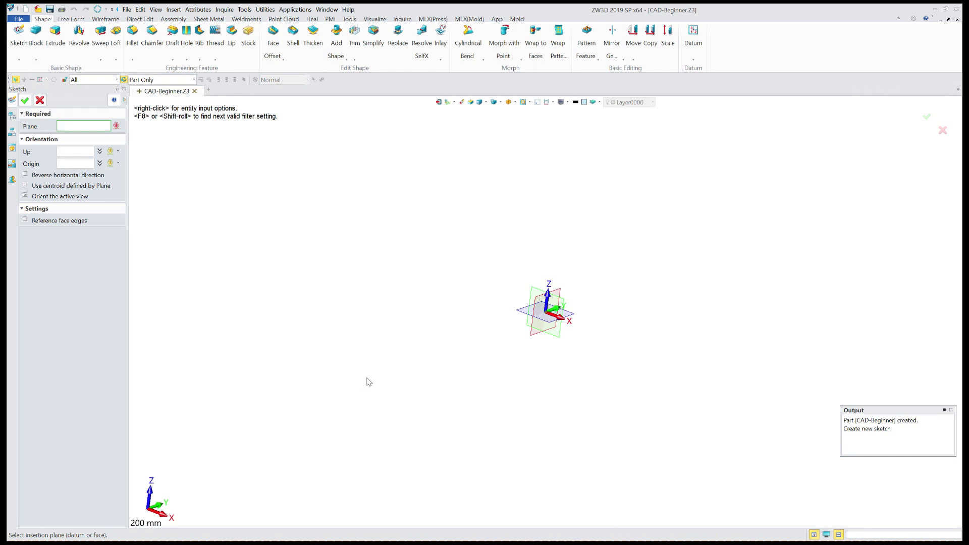
click(549, 325)
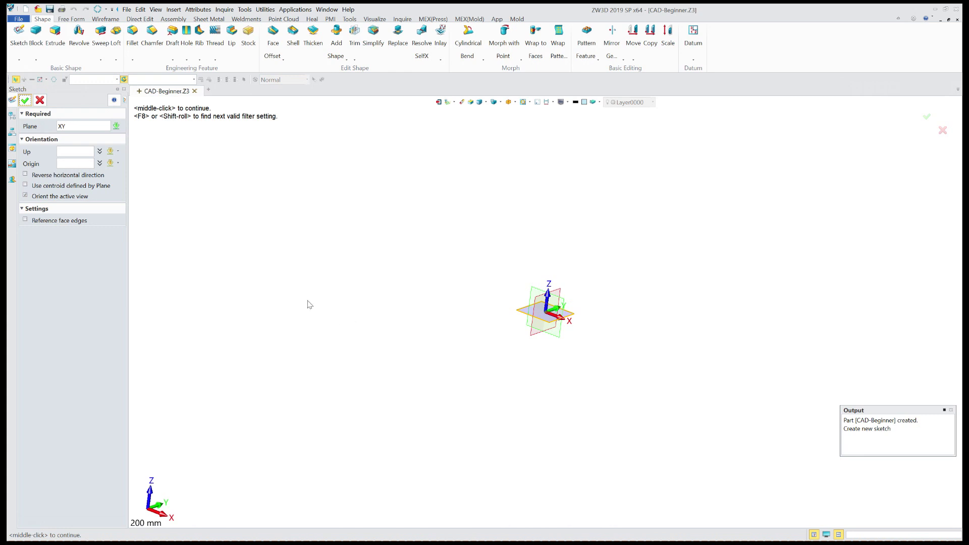
click(99, 163)
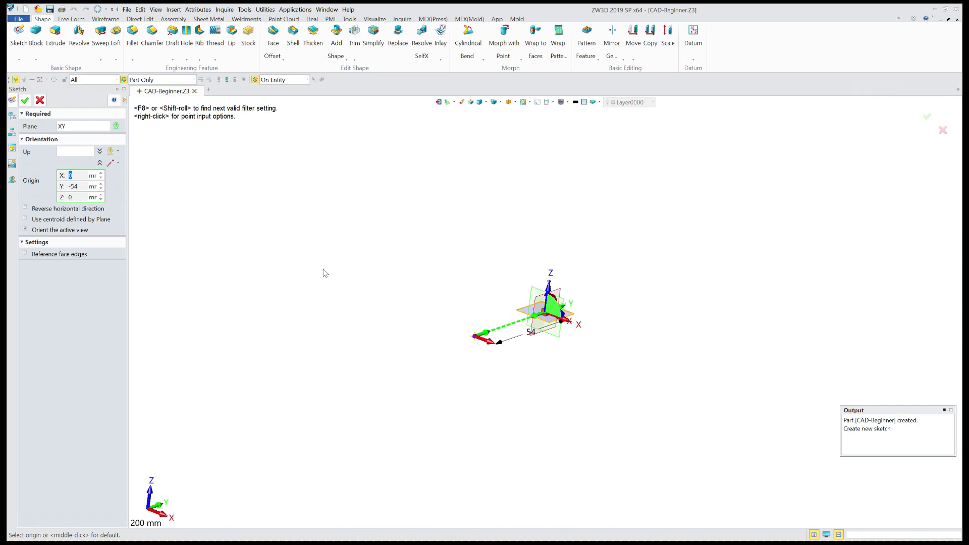
click(81, 173)
text(0)
key(Tab)
text(0)
key(Tab)
text(0)
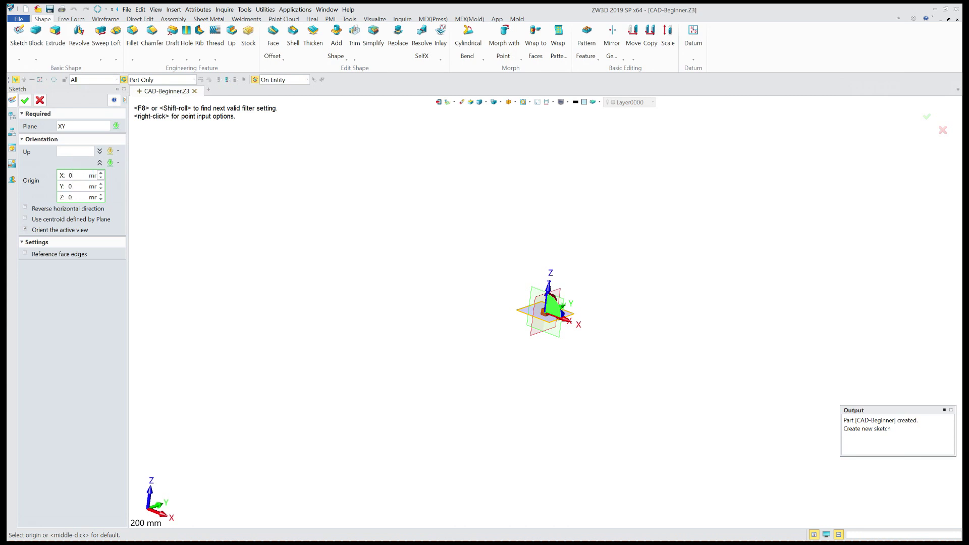
click(23, 100)
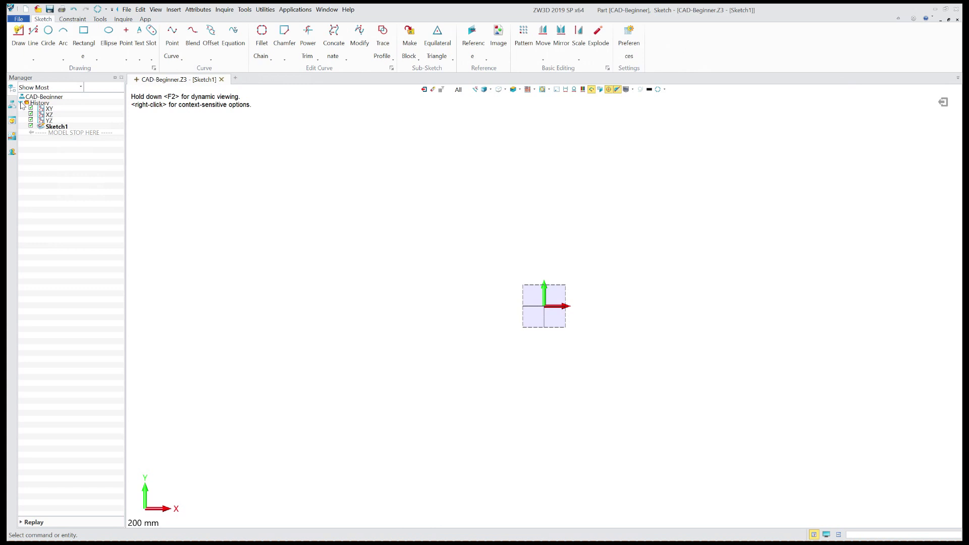
Draw a 50 mm diameter circle centred on the sketch origin
click(32, 59)
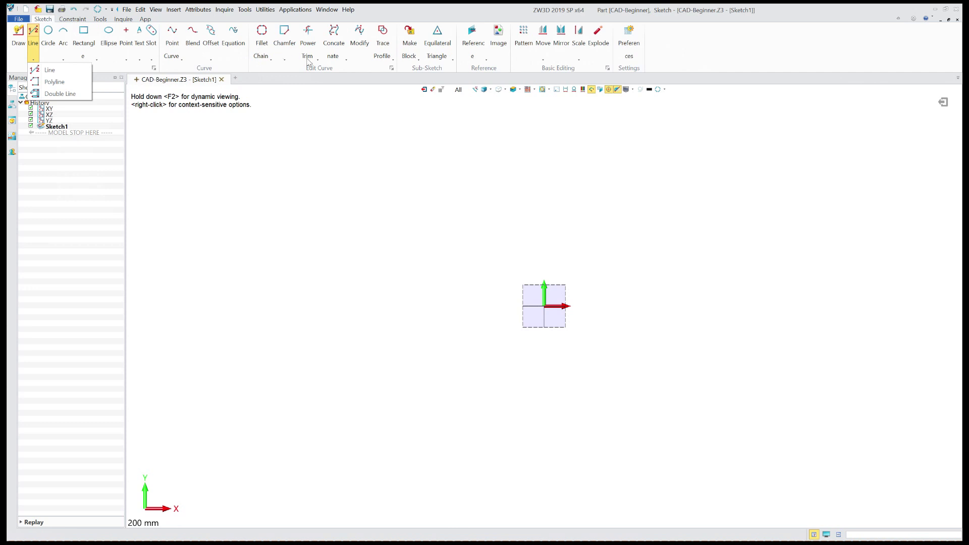
click(318, 165)
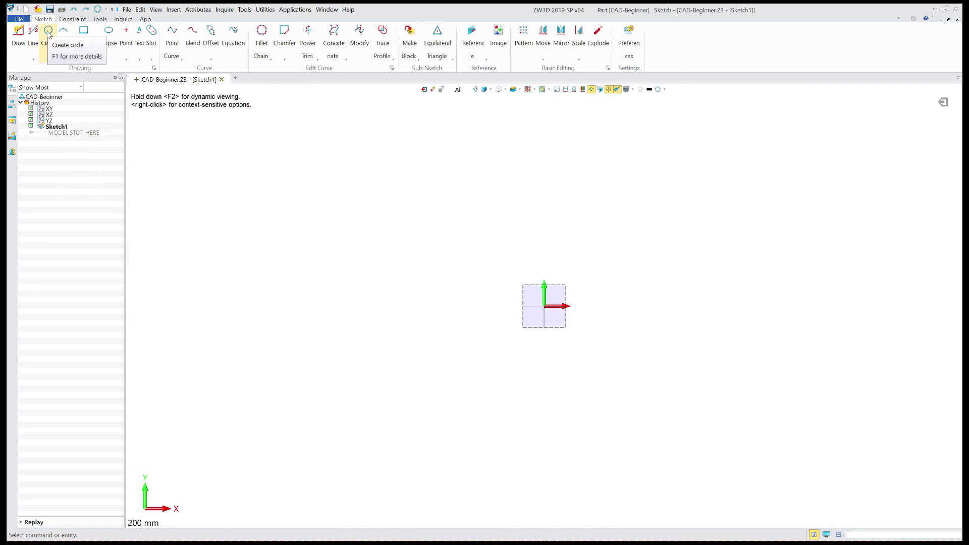
click(48, 33)
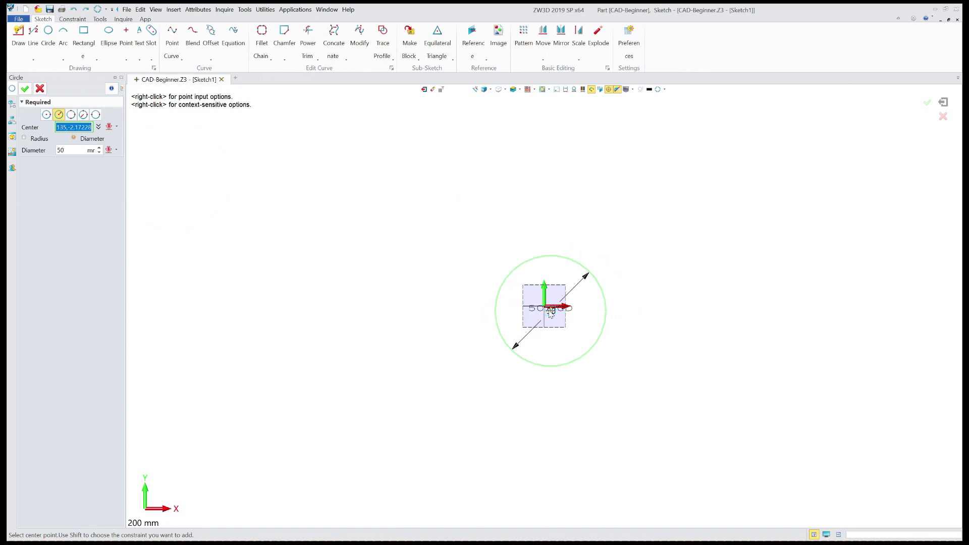
click(544, 306)
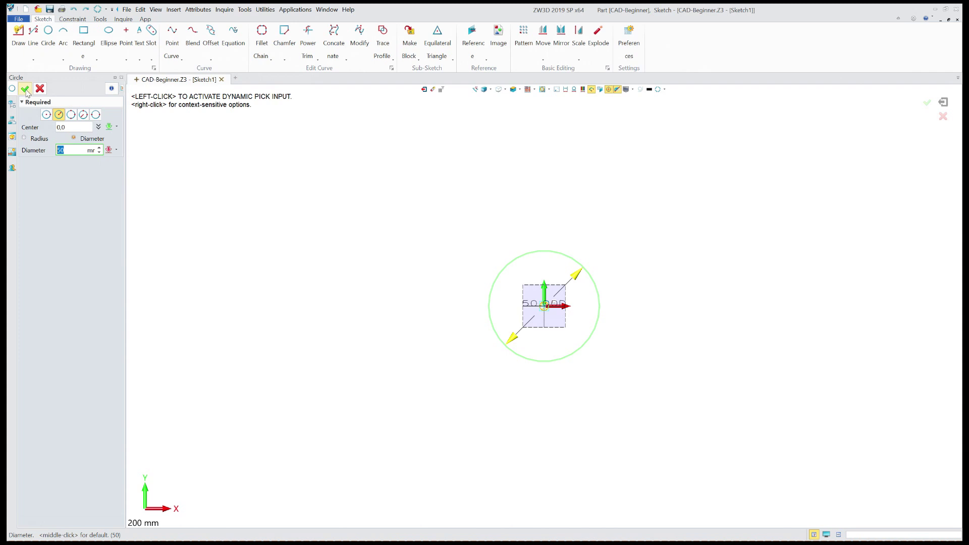
click(24, 89)
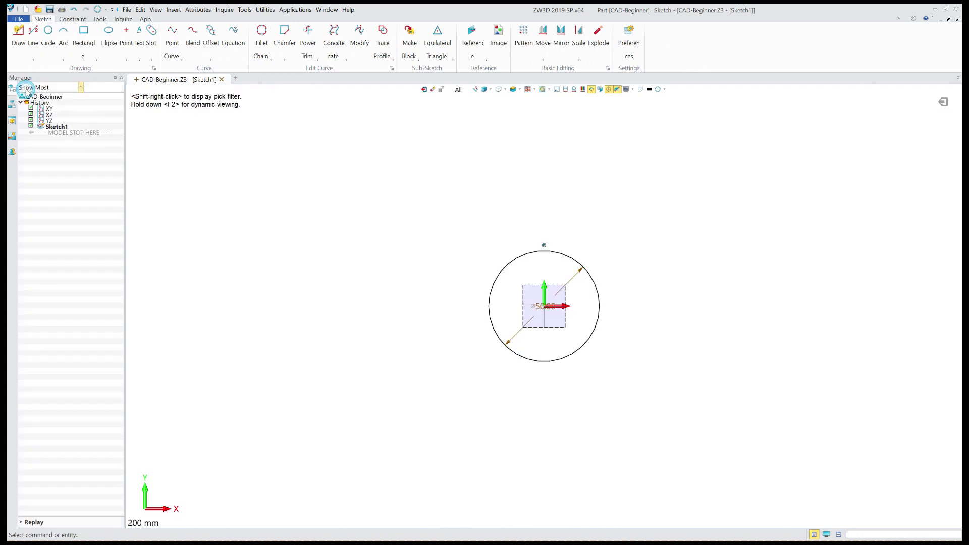
Draw a centre rectangle on the sketch origin, 300 mm wide and 150 mm high
click(82, 33)
click(53, 115)
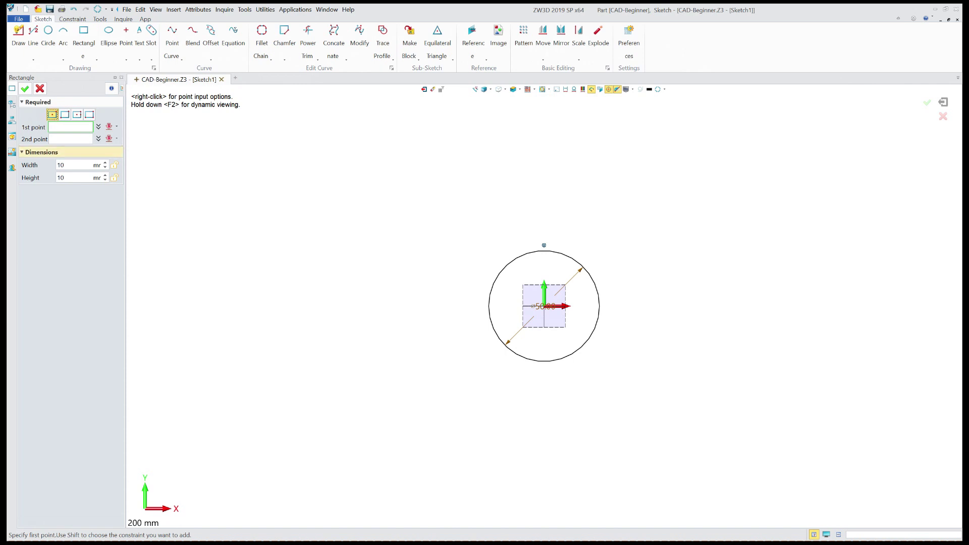
click(68, 165)
text(300)
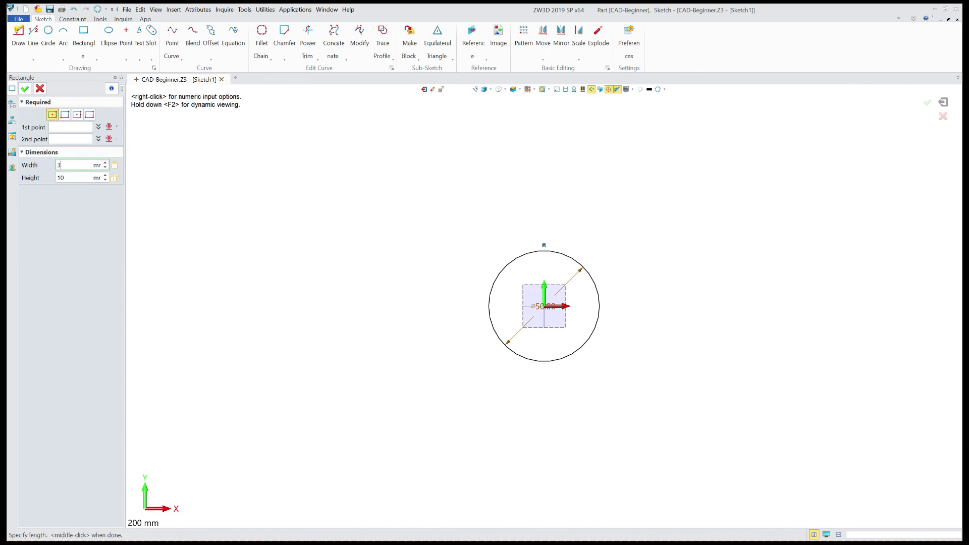
click(68, 177)
text(15)
middle_click(449, 264)
click(548, 309)
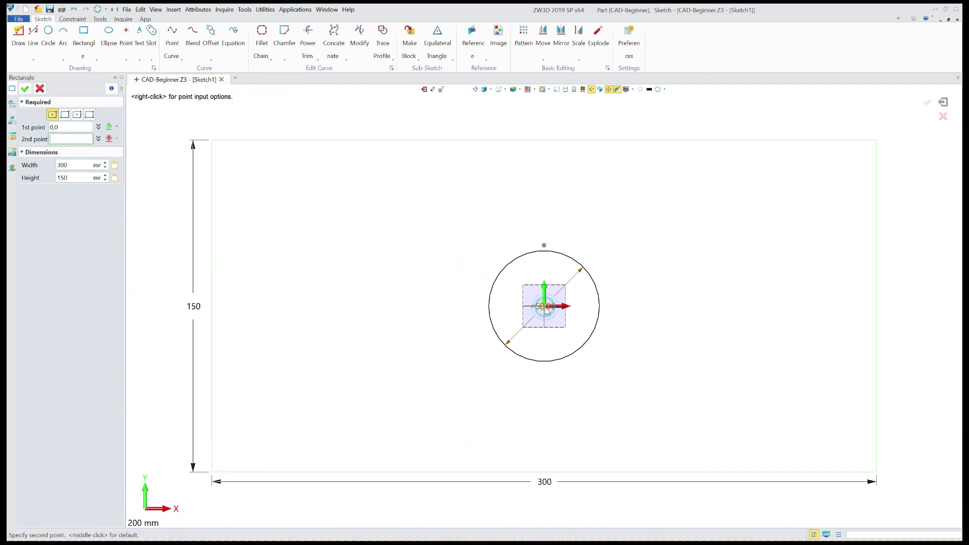
click(25, 88)
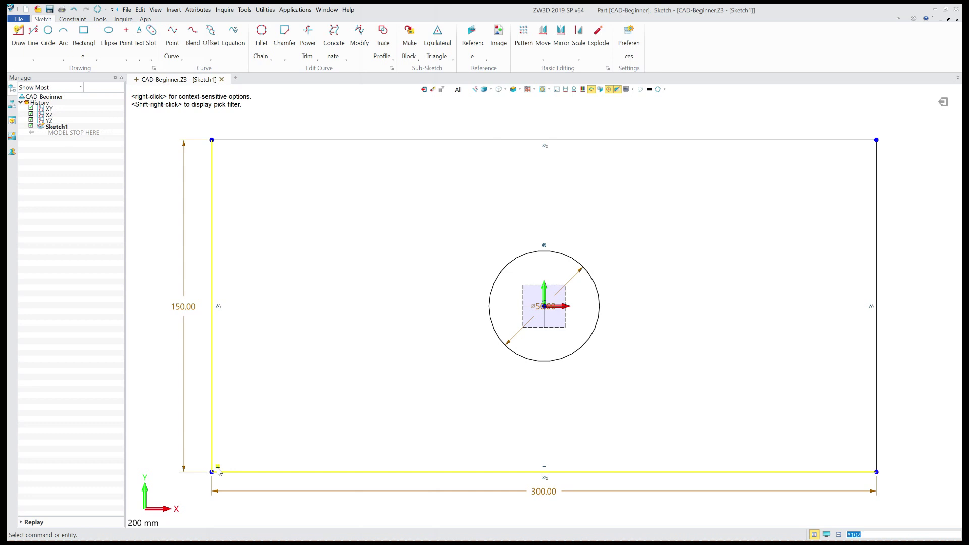
Try adding a quick angular dimension between the rectangle's left and bottom edges, and delete it
click(66, 18)
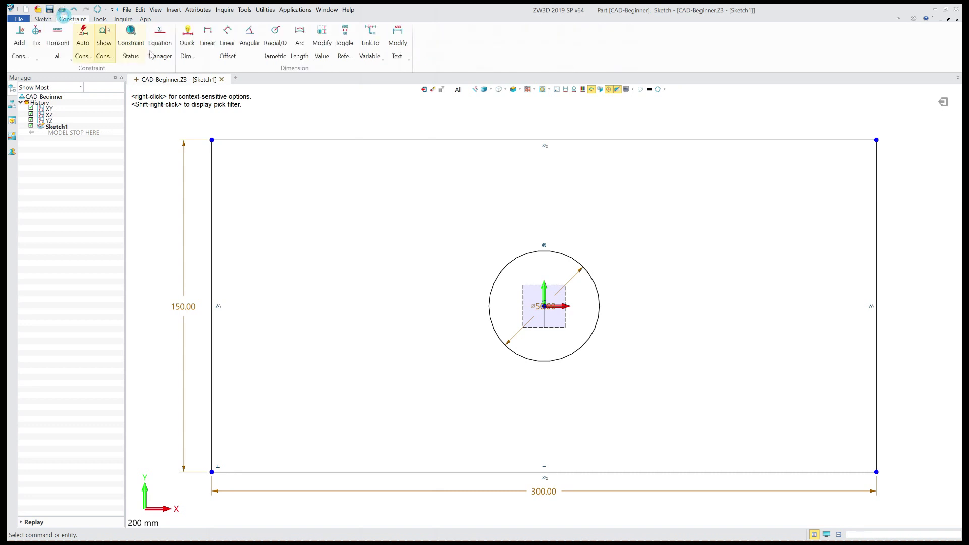
click(187, 37)
click(213, 383)
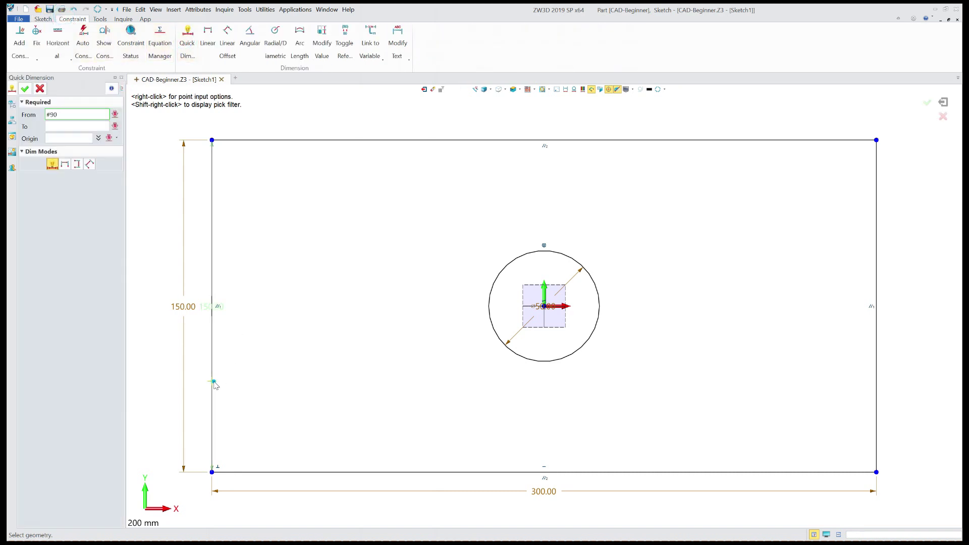
click(302, 472)
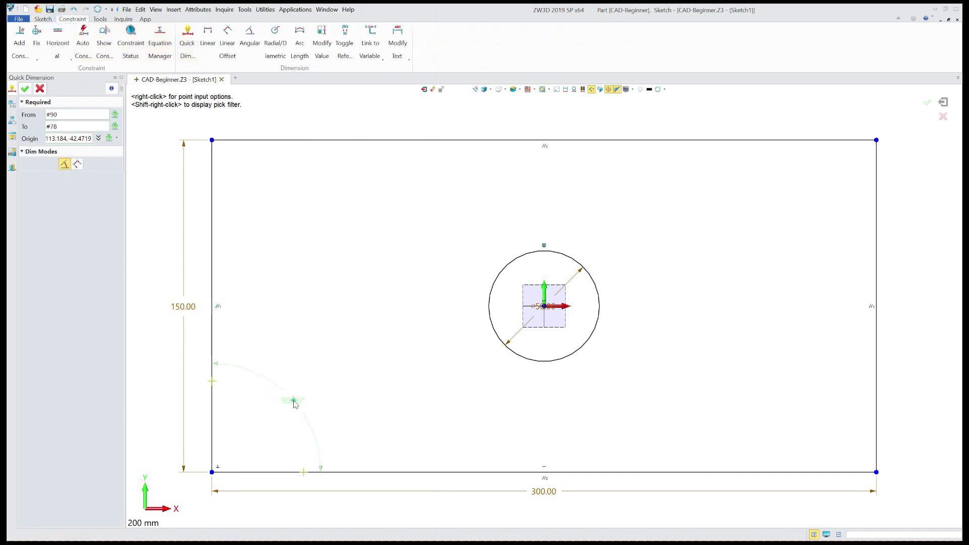
click(294, 402)
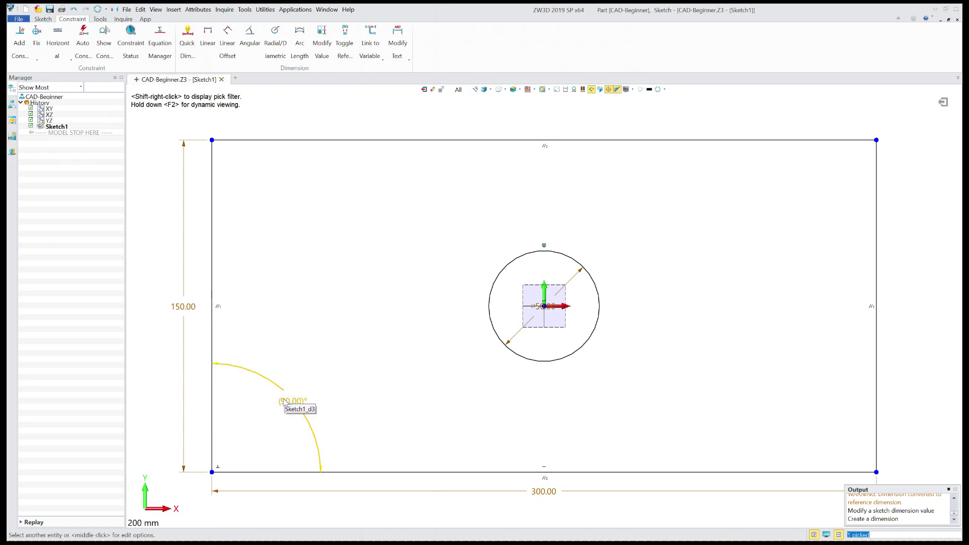
key(Delete)
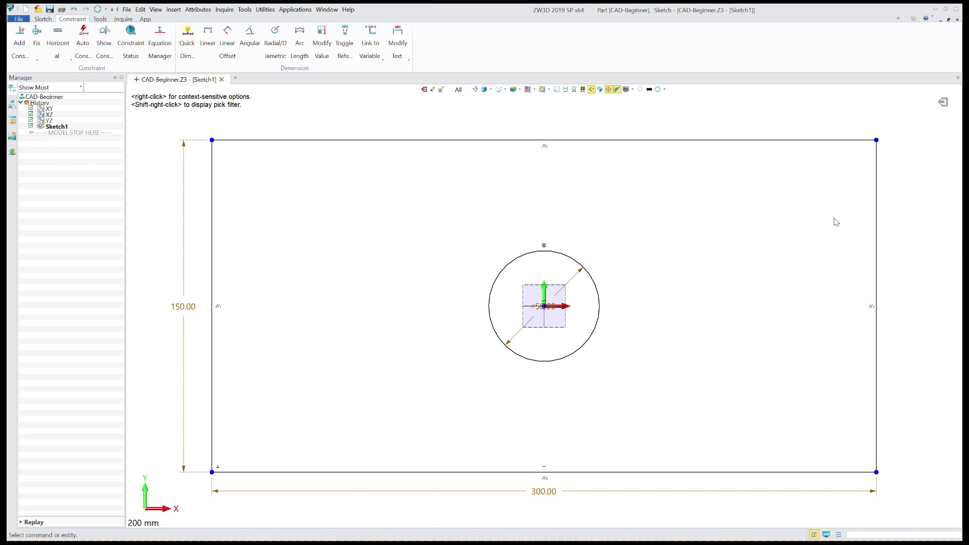
Delete the horizontal constraint on the rectangle's bottom edge and tilt the rectangle by moving its lower-left corner
click(546, 470)
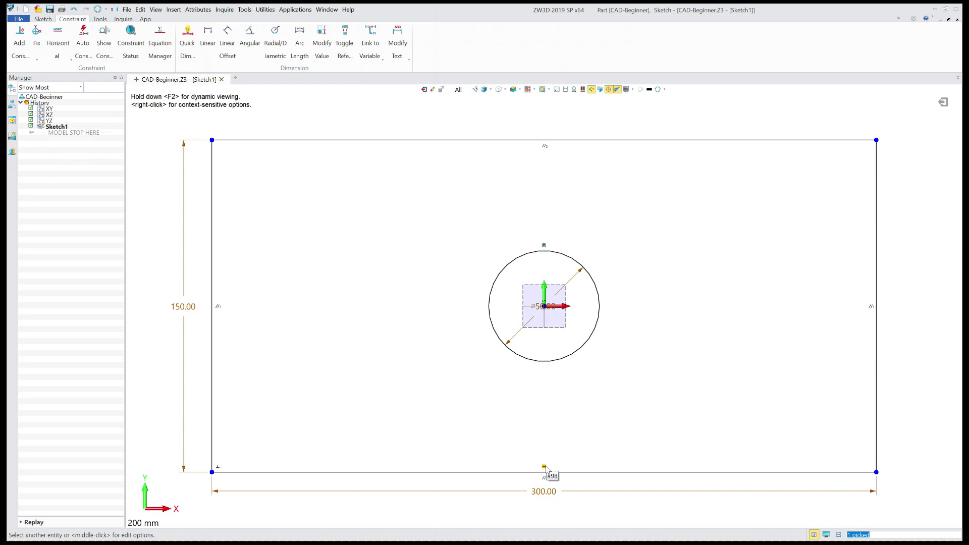
scroll(546, 469, down, 1)
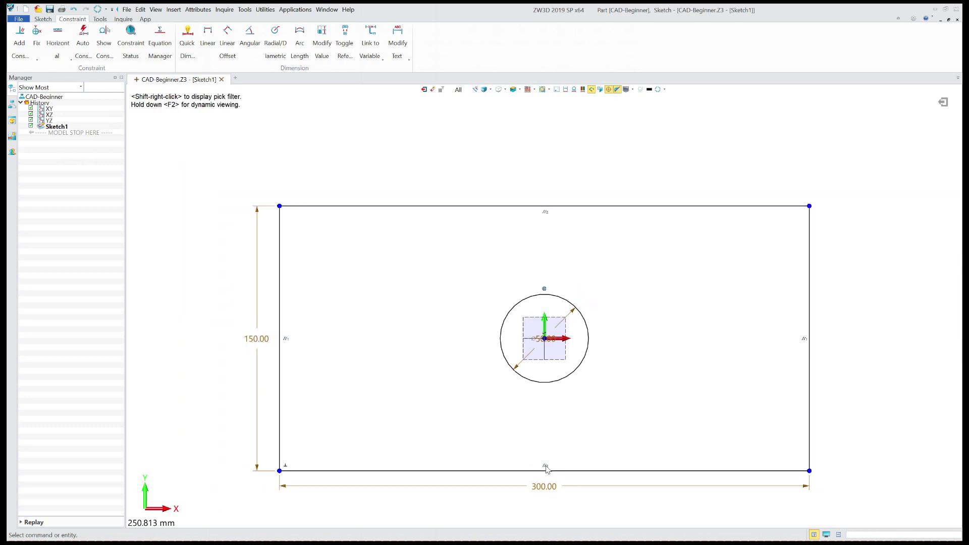
drag(280, 472, 269, 399)
scroll(529, 376, down, 4)
scroll(638, 449, up, 1)
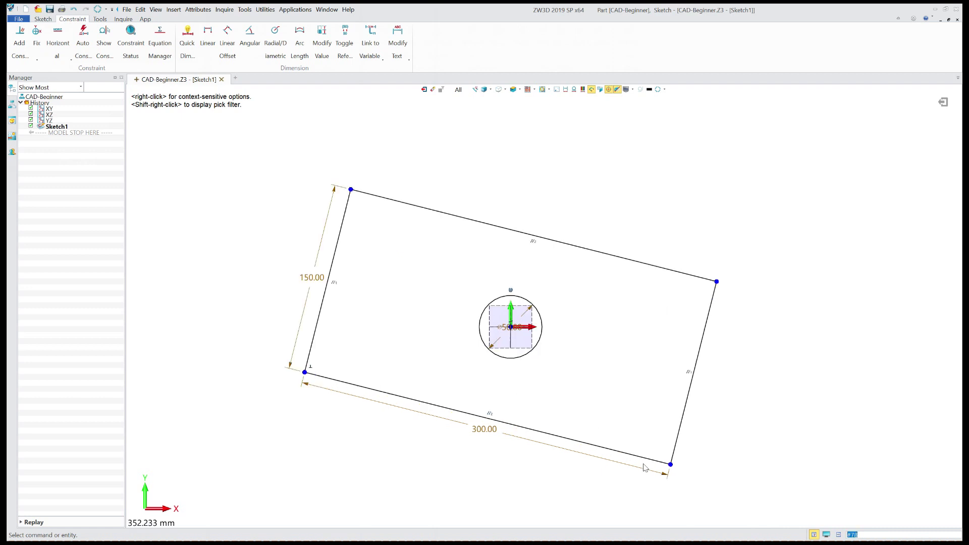
Delete the perpendicular constraint at the rectangle's lower-left corner and skew the shape into a parallelogram
mouse_move(305, 373)
mouse_down()
mouse_move(345, 438)
mouse_move(391, 460)
mouse_up()
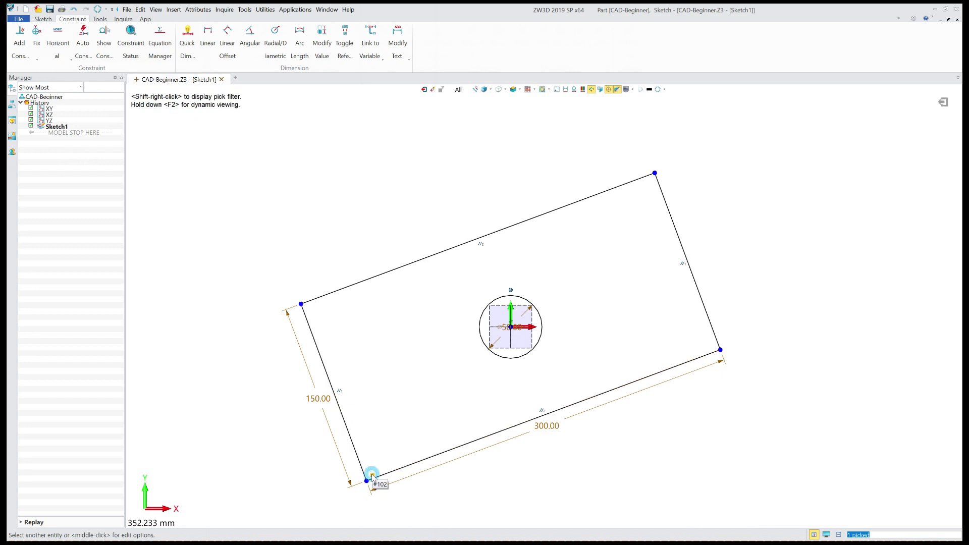
drag(368, 481, 413, 427)
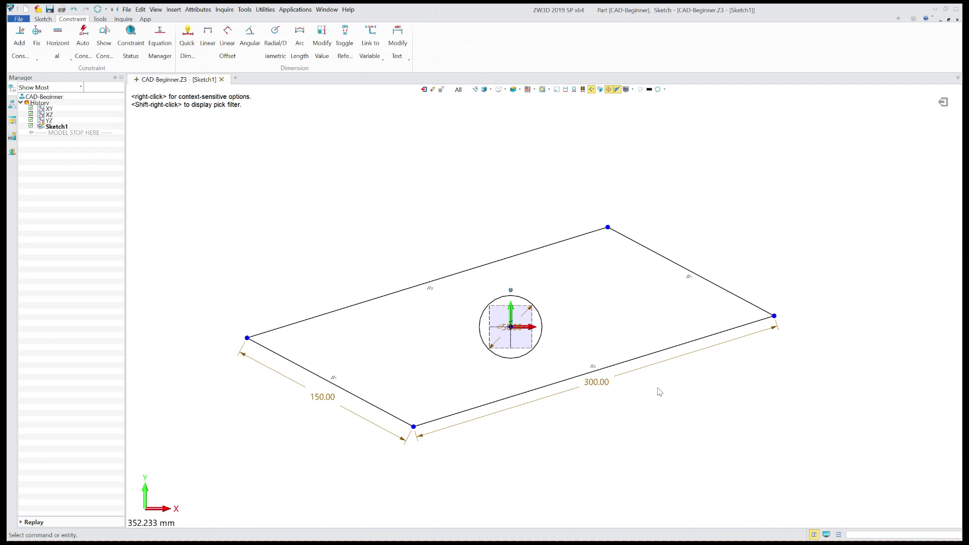
Delete the parallelogram's length dimensions and parallel constraints, and move its leftmost corner across to the lower right of the circle
click(332, 407)
click(581, 393)
click(592, 365)
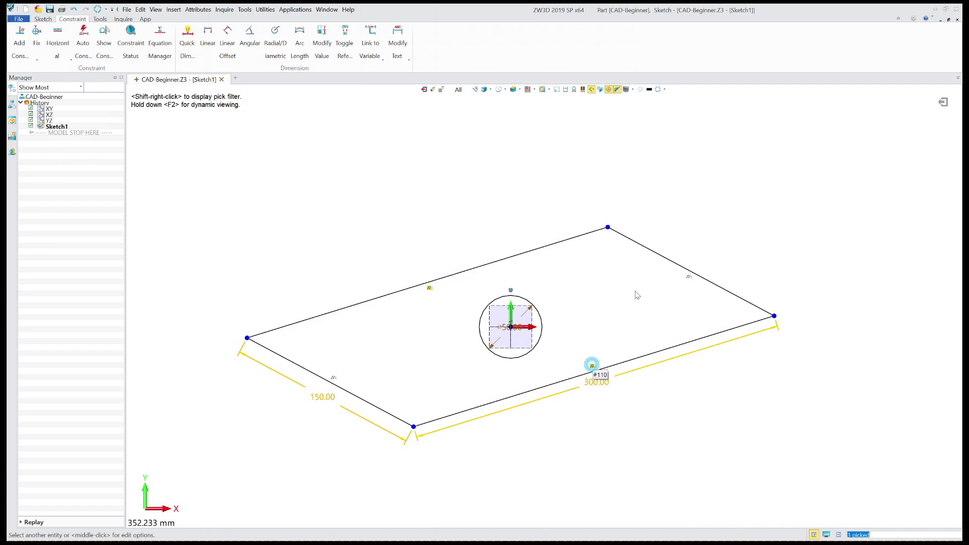
click(689, 277)
key(Delete)
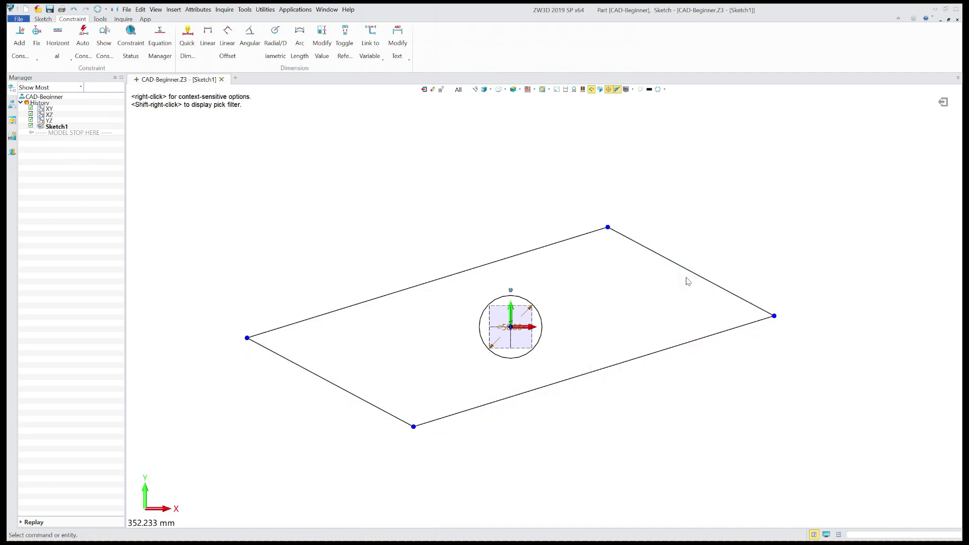
click(247, 337)
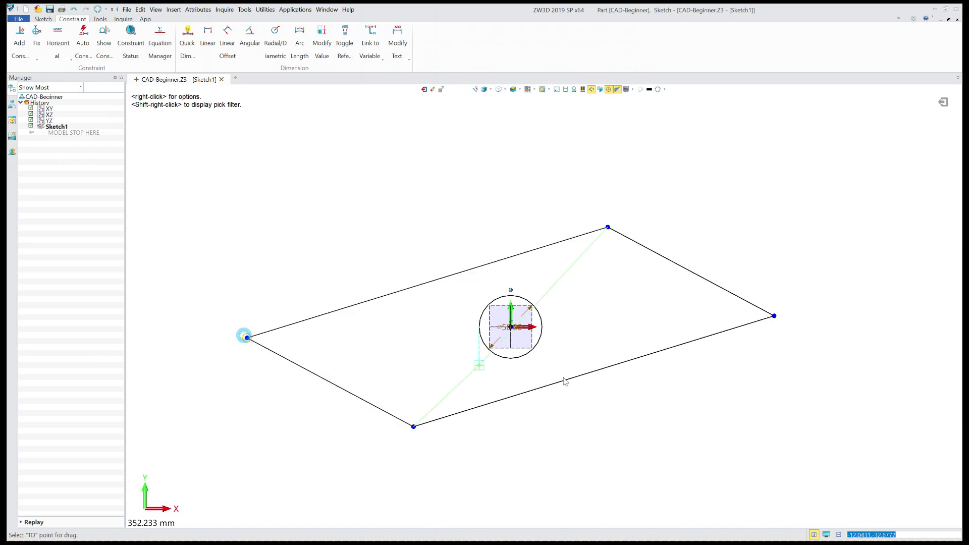
click(665, 412)
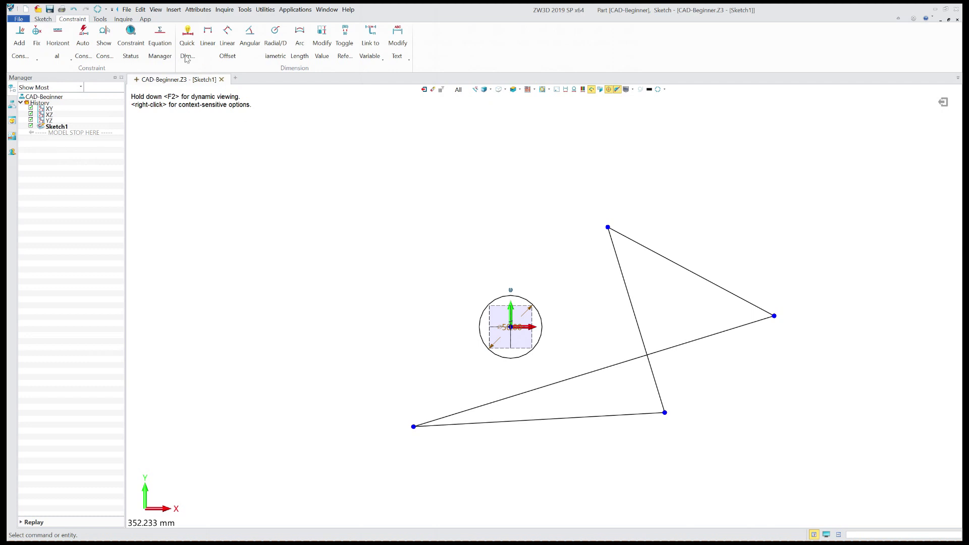
Show the sketch's constraint status colours and move two corners of the crossed outline to form a quadrilateral around the circle
click(99, 11)
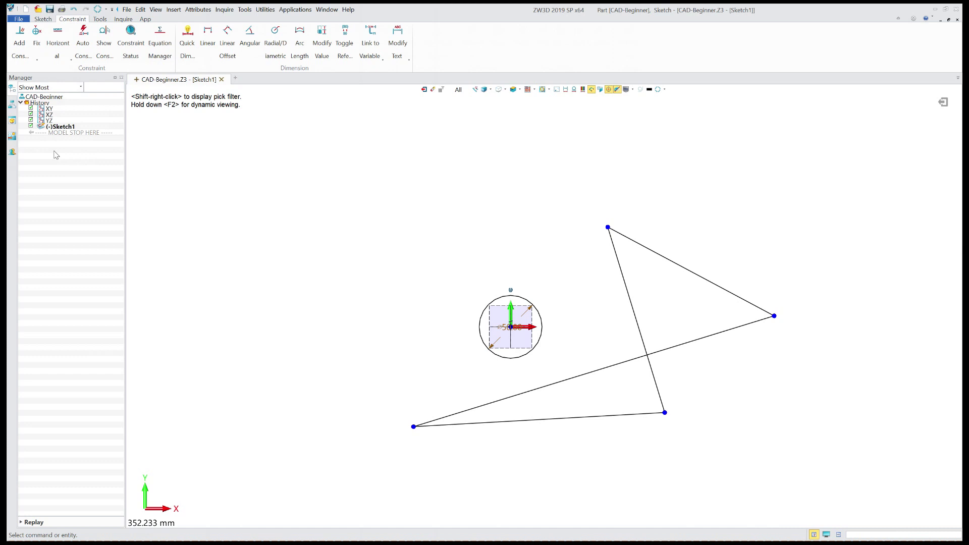
click(582, 90)
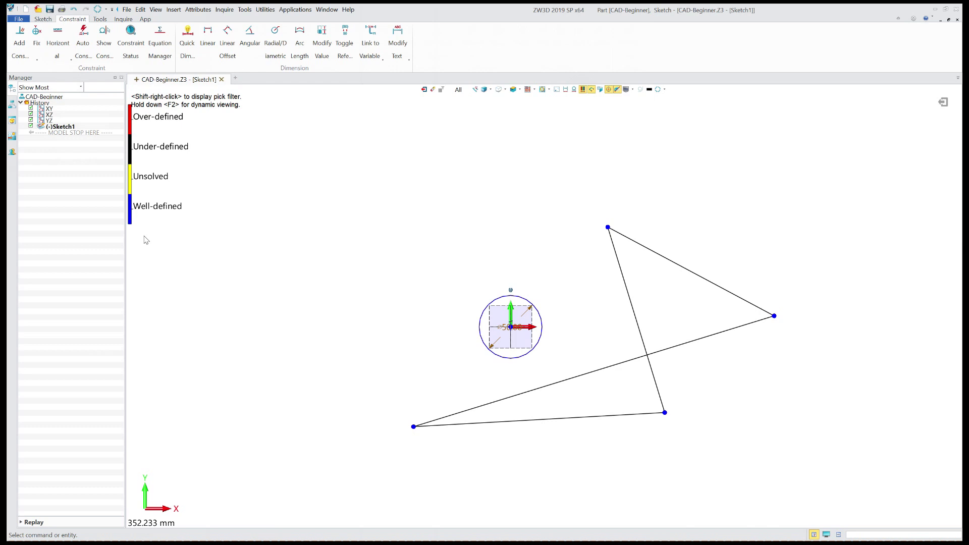
drag(665, 413, 402, 227)
drag(774, 316, 637, 422)
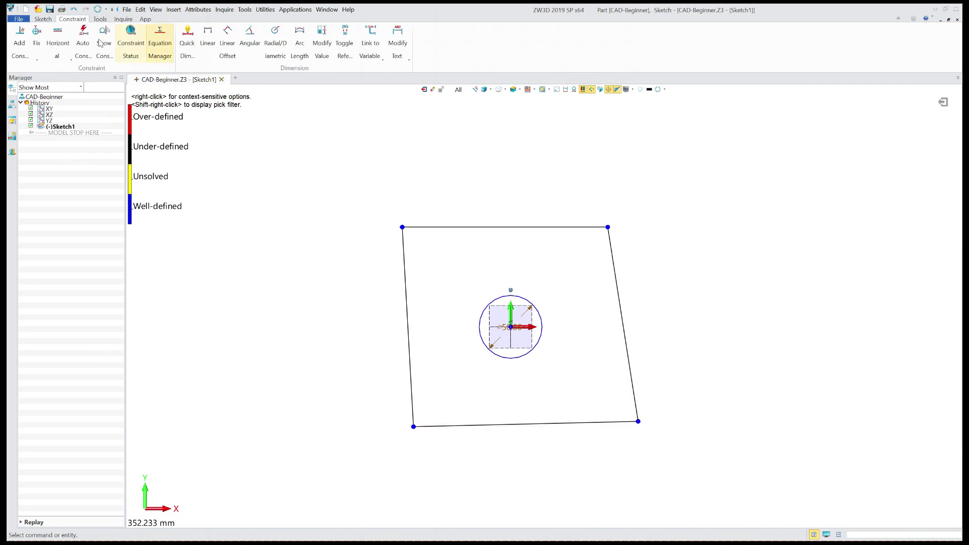
Constrain the quadrilateral's left and right edges parallel to each other, and its top and bottom edges parallel to each other
click(21, 43)
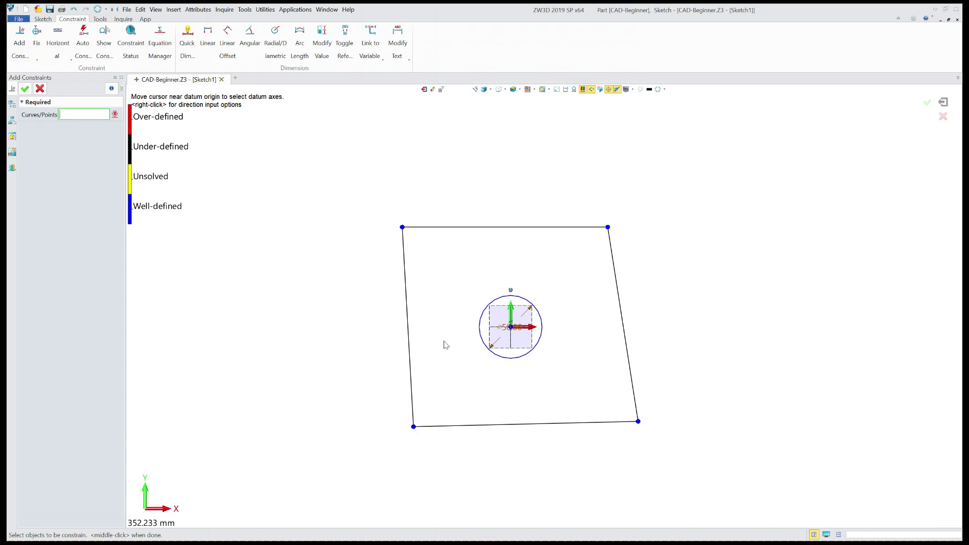
click(409, 335)
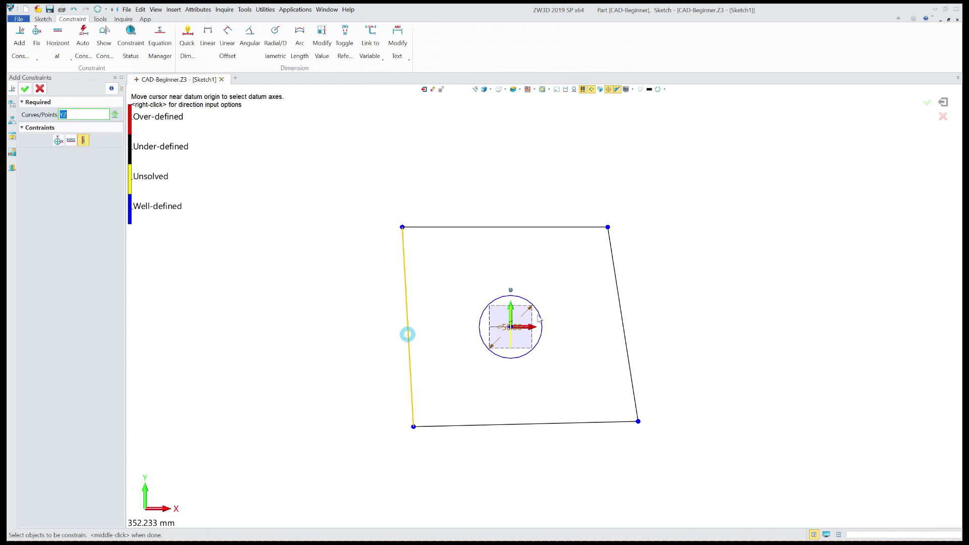
click(620, 313)
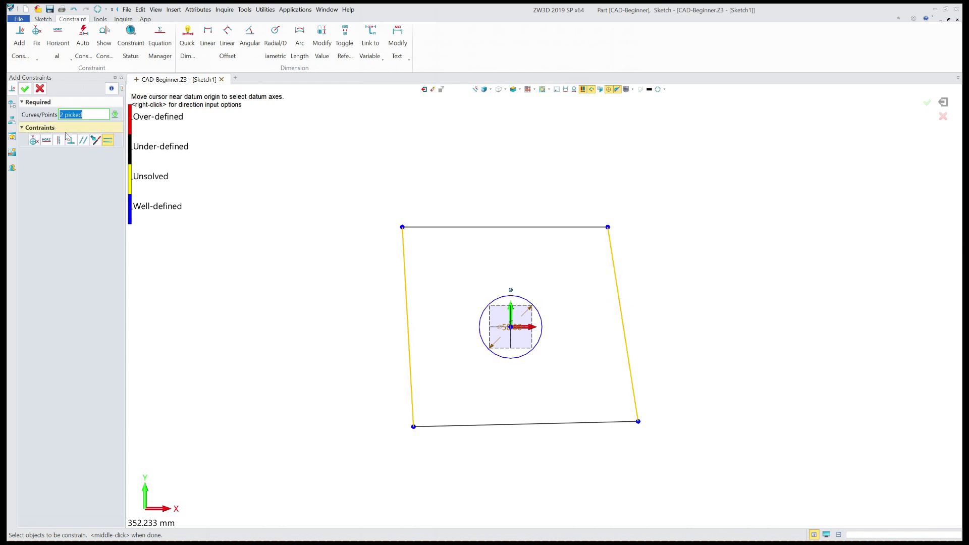
click(83, 140)
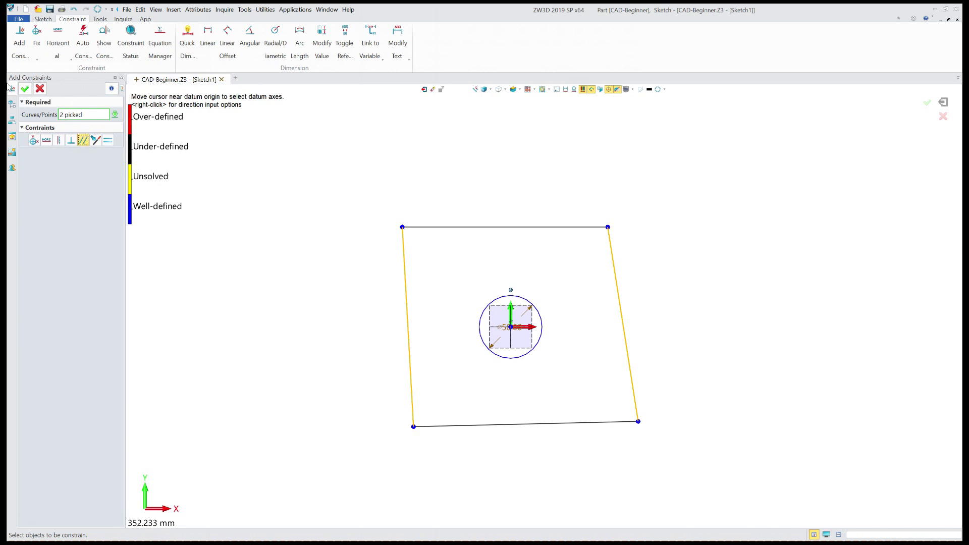
click(25, 89)
click(566, 227)
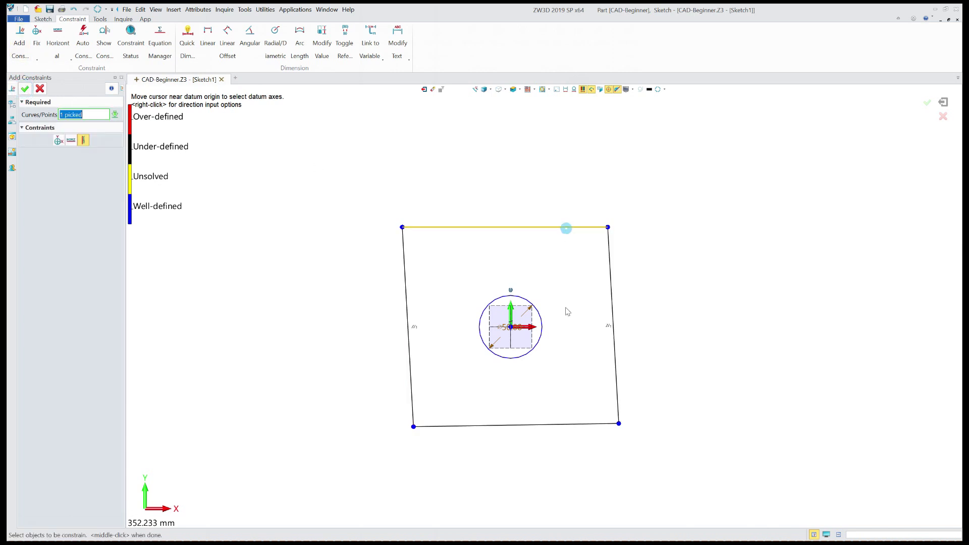
click(553, 426)
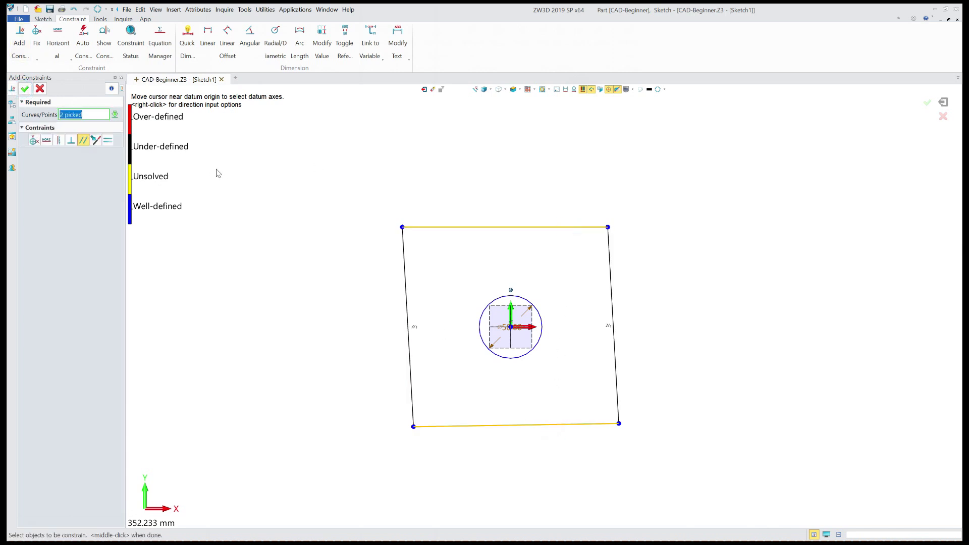
click(25, 89)
Make the bottom and left edges perpendicular and constrain the bottom edge to be horizontal
click(445, 427)
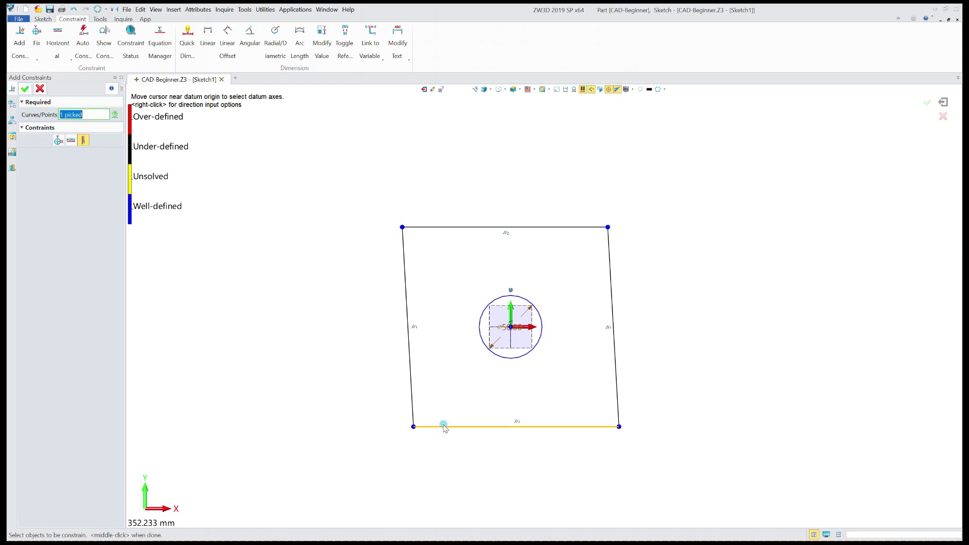
click(417, 398)
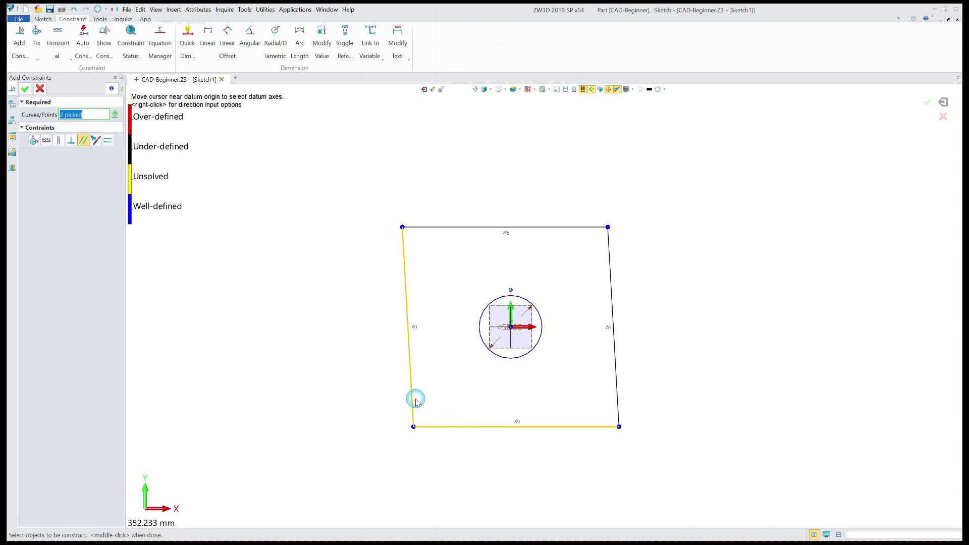
click(71, 140)
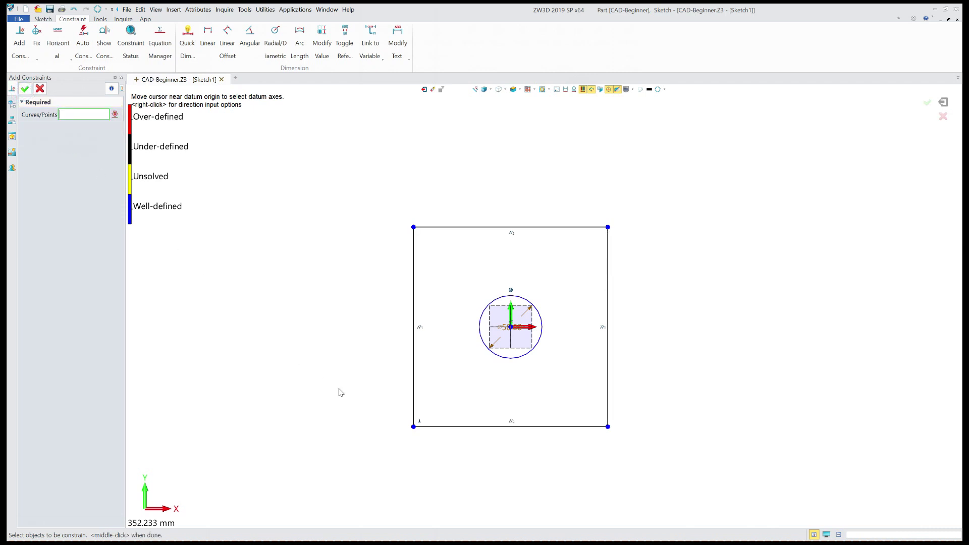
click(456, 427)
click(71, 140)
click(26, 90)
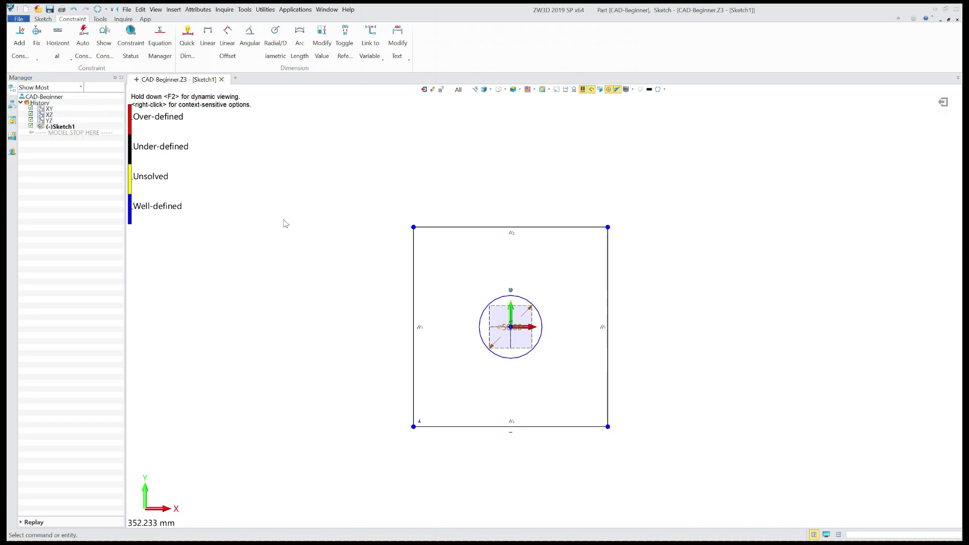
Dimension the distance between the left and right edges above the rectangle and set it to 300 mm
click(187, 36)
click(415, 314)
click(608, 298)
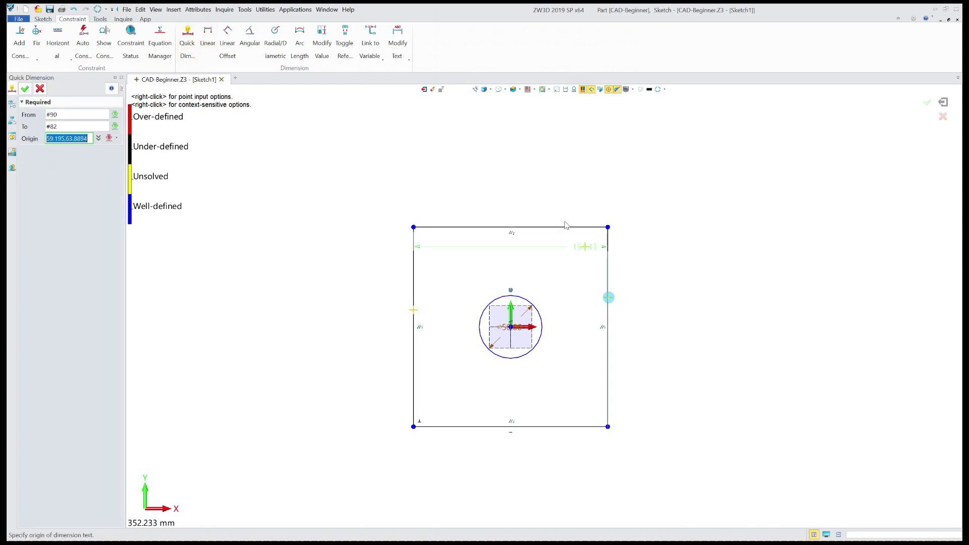
click(535, 200)
text(30)
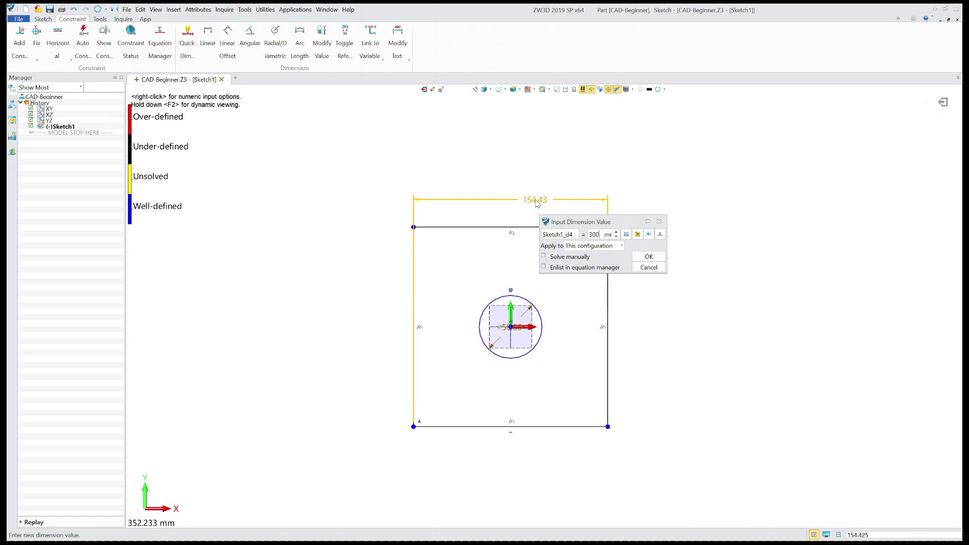
text(0)
key(Return)
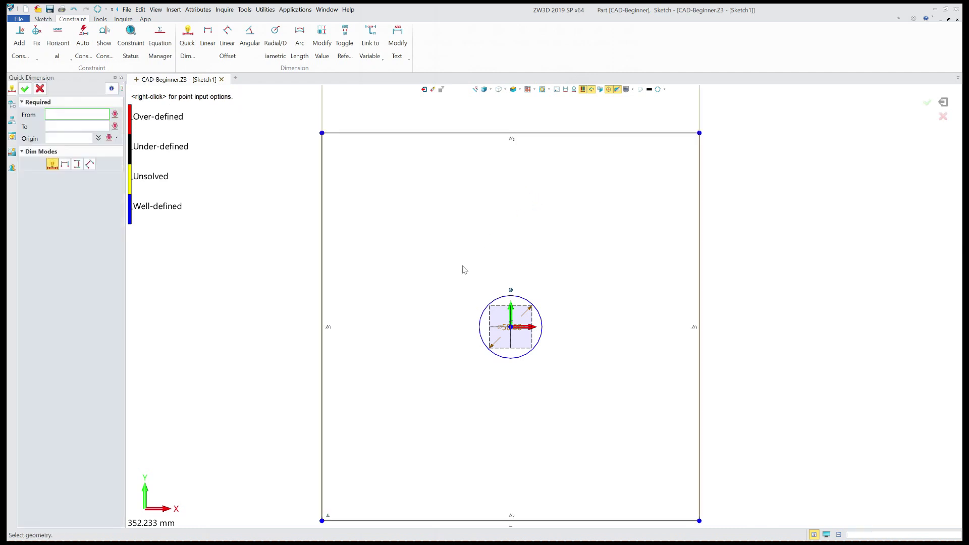
Dimension the distance between the top and bottom edges beside the rectangle and set it to 150 mm
click(444, 134)
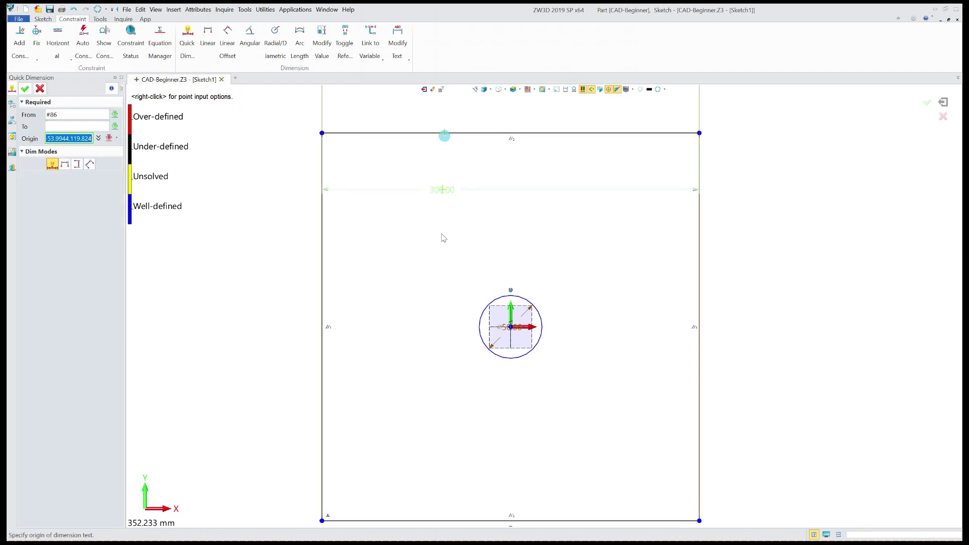
click(410, 520)
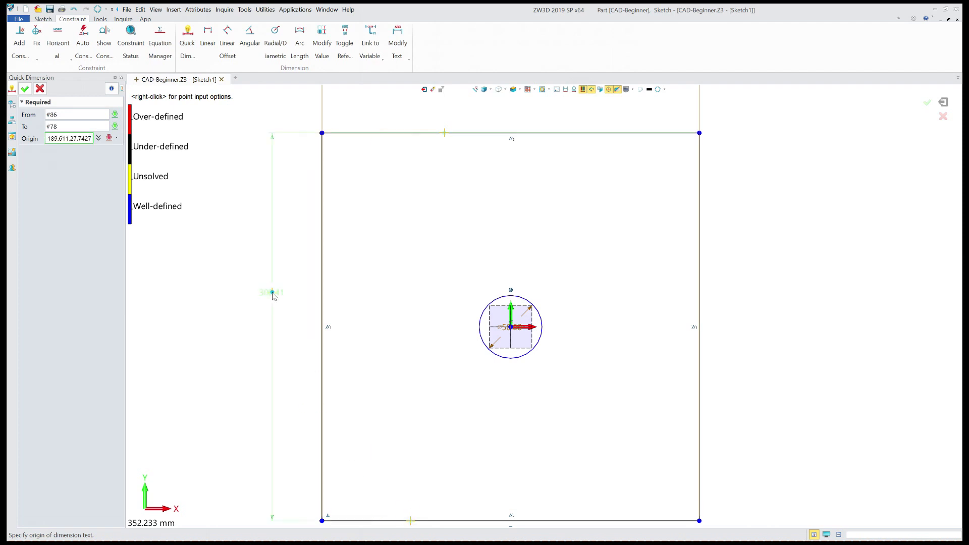
click(273, 295)
text(150)
key(Return)
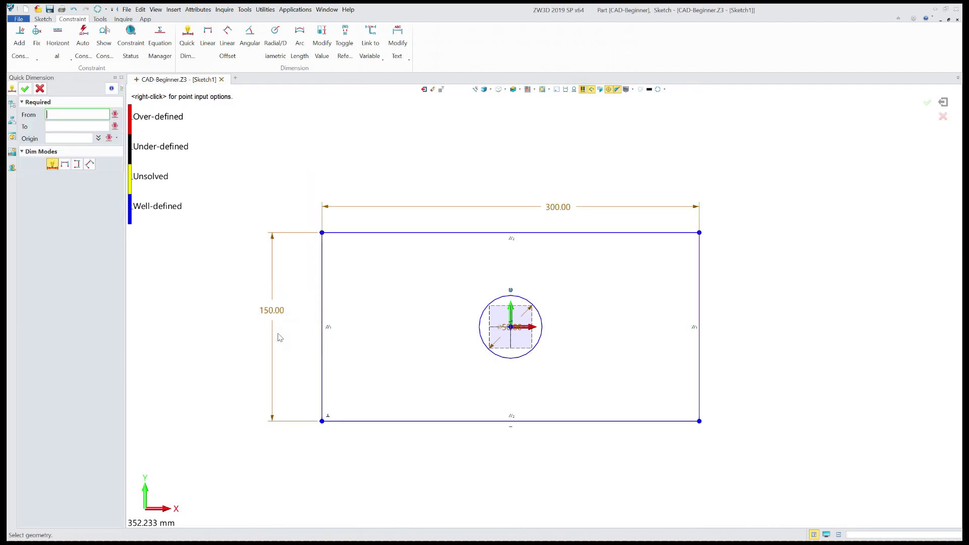
click(24, 88)
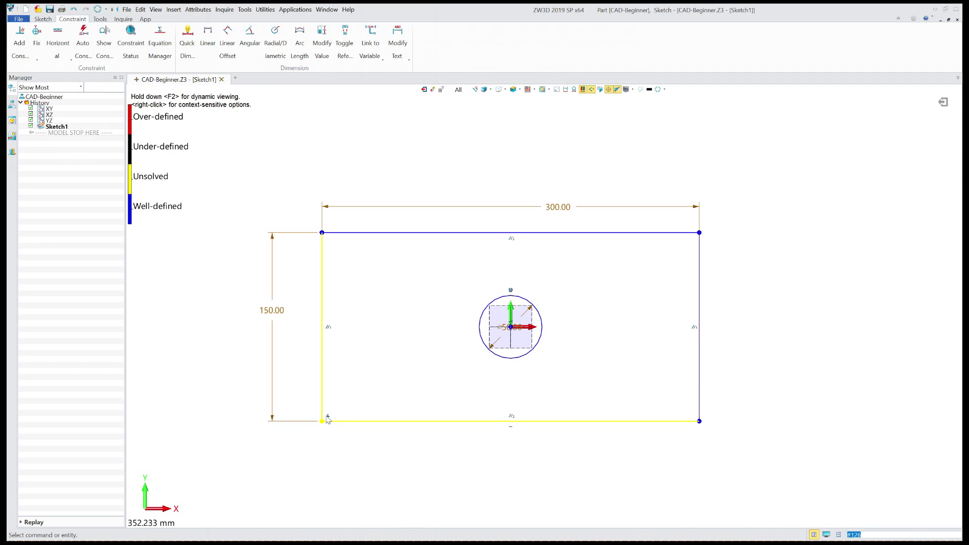
Try to add a parallel constraint between the rectangle's left and bottom edges
click(23, 54)
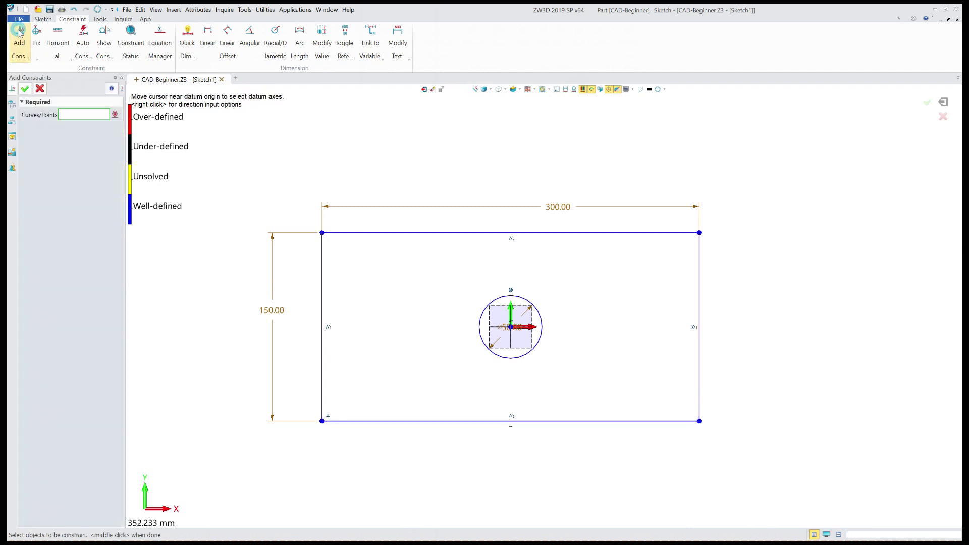
click(322, 365)
click(369, 422)
click(369, 422)
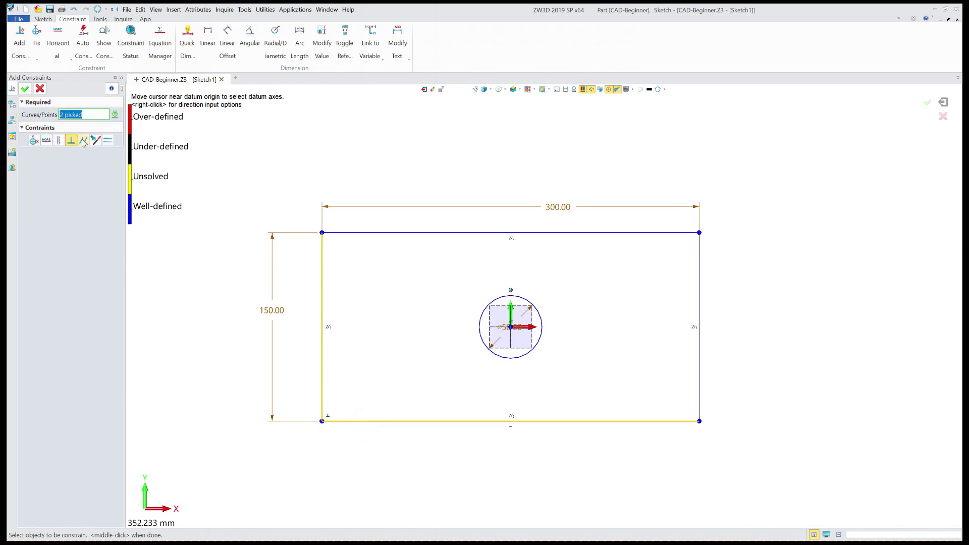
click(25, 90)
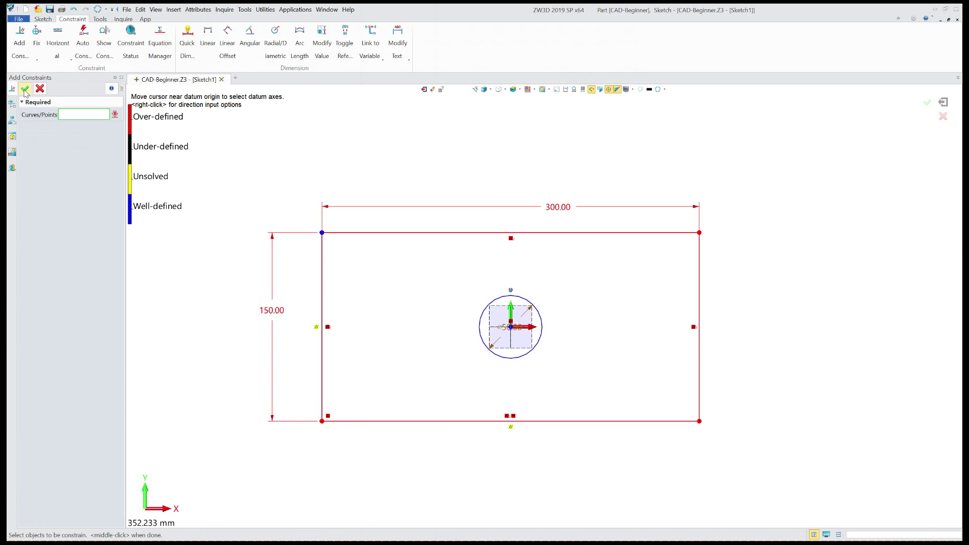
click(24, 90)
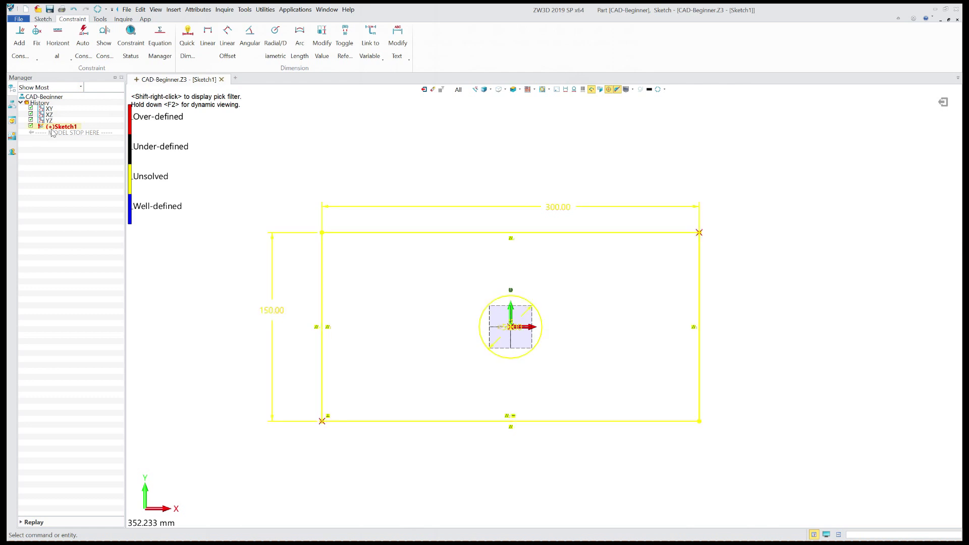
Delete the parallel constraint between the left and bottom edges and regenerate the sketch
mouse_move(53, 132)
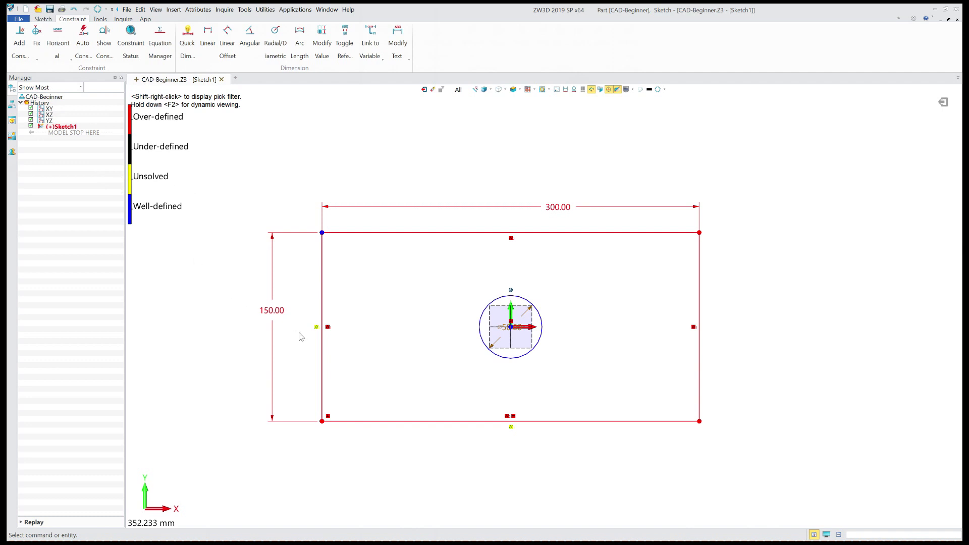
click(511, 432)
key(Delete)
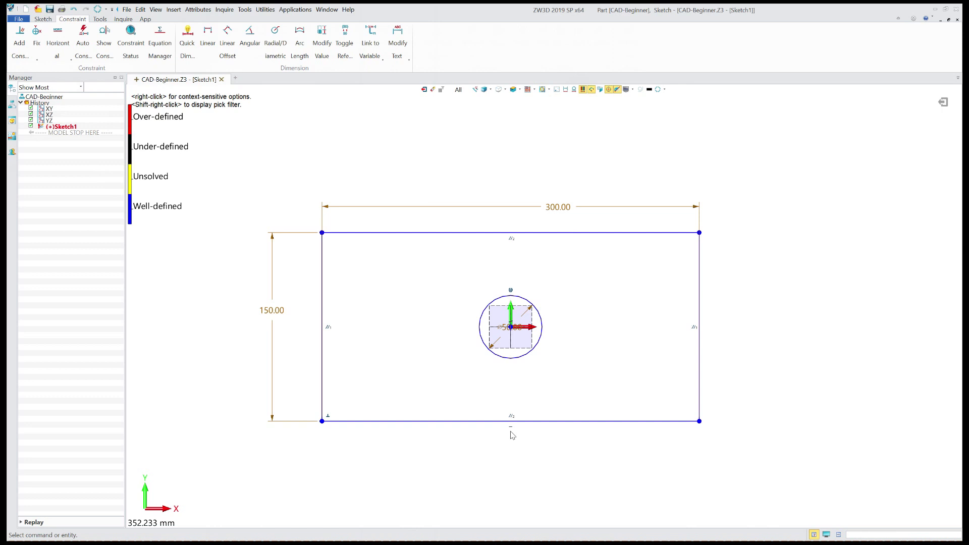
click(98, 9)
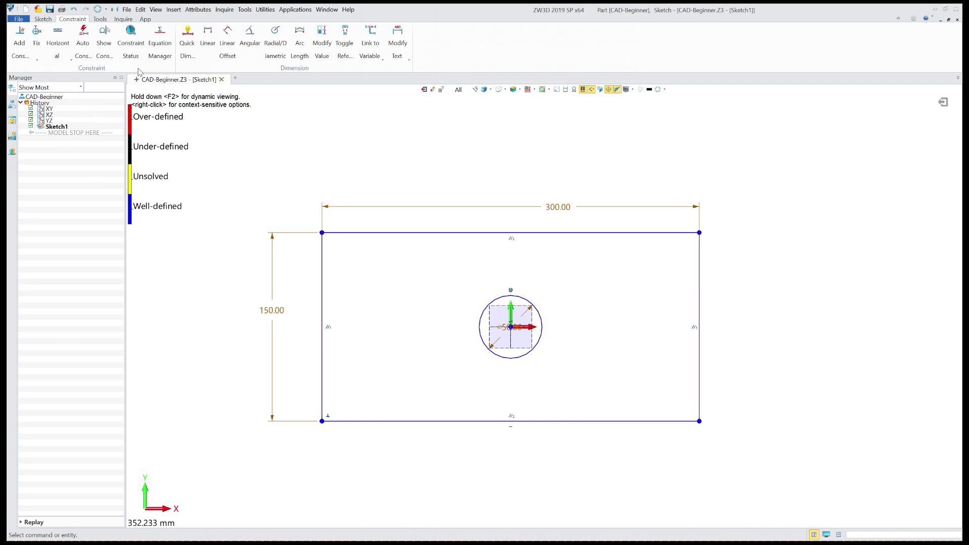
Chamfer the rectangle's lower-right corner with a 100 mm setback
click(43, 19)
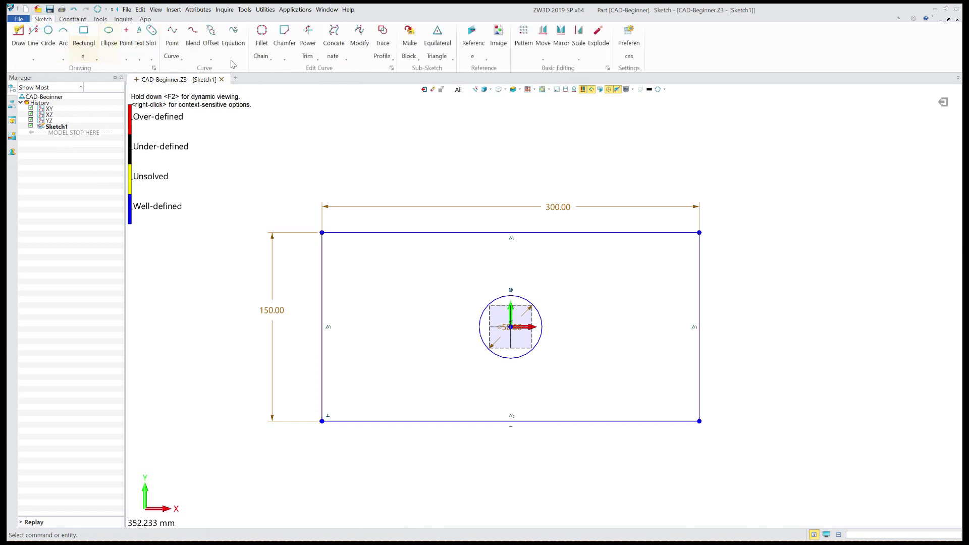
click(284, 33)
click(665, 421)
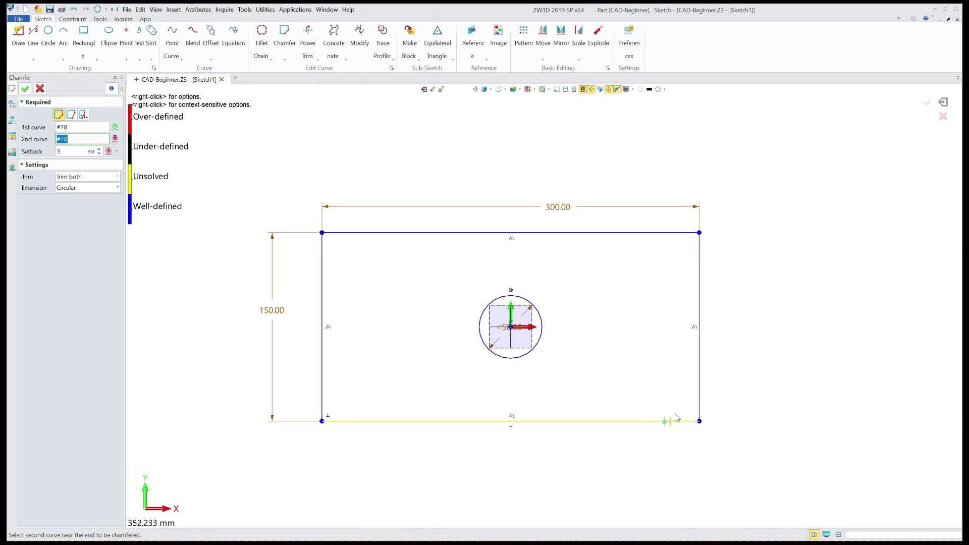
click(699, 393)
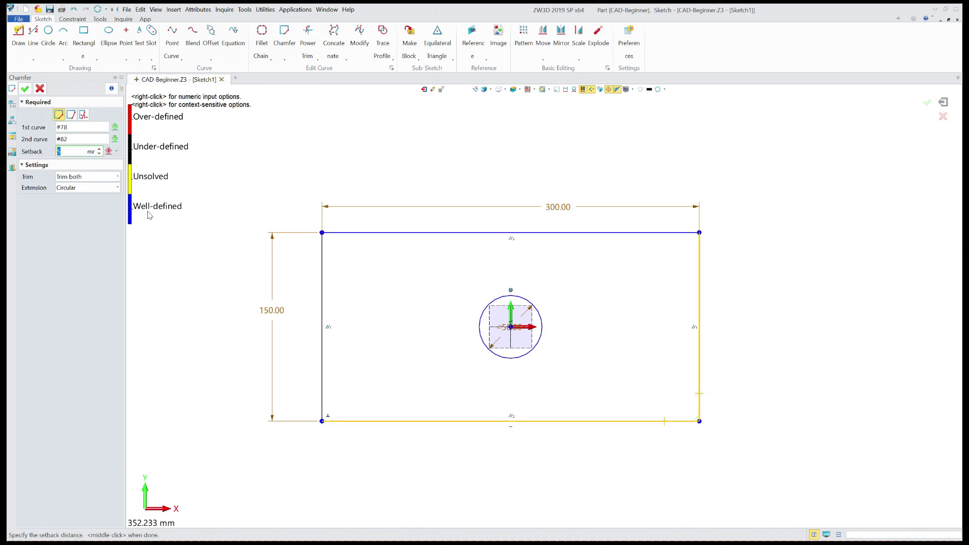
text(100)
key(Return)
middle_click(64, 162)
Draw a three-segment polyline from the rectangle's top edge down, horizontally above the circle, and back up to the top edge
click(33, 59)
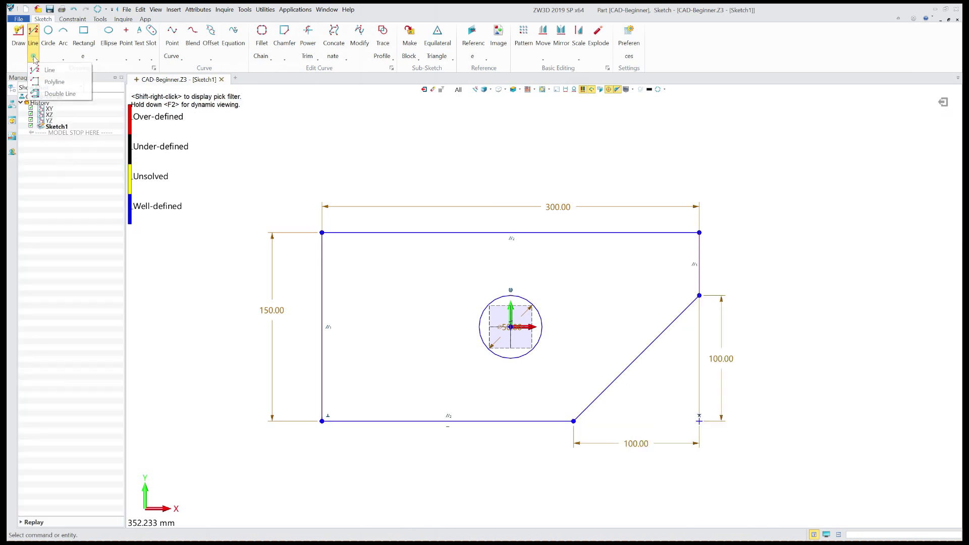
click(42, 82)
click(397, 234)
click(424, 259)
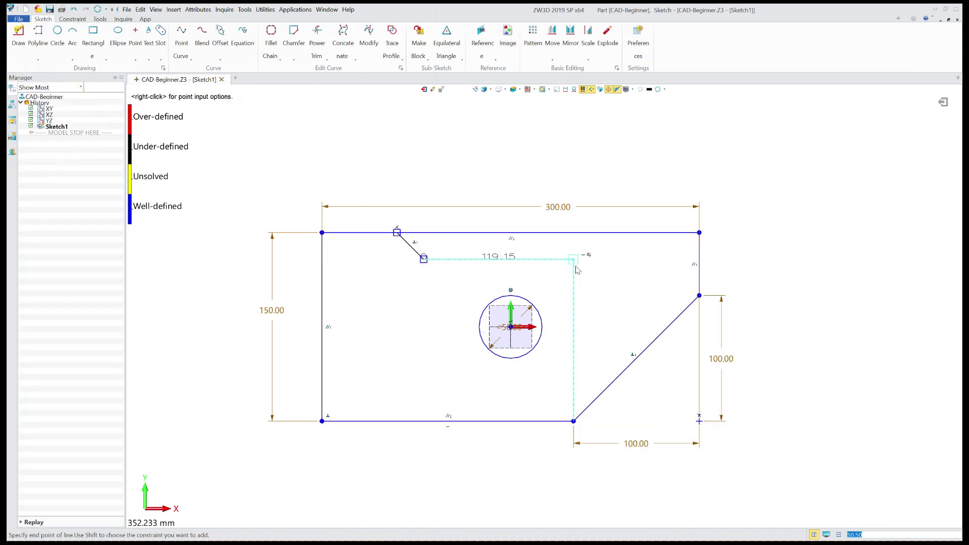
click(617, 259)
click(661, 231)
key(Escape)
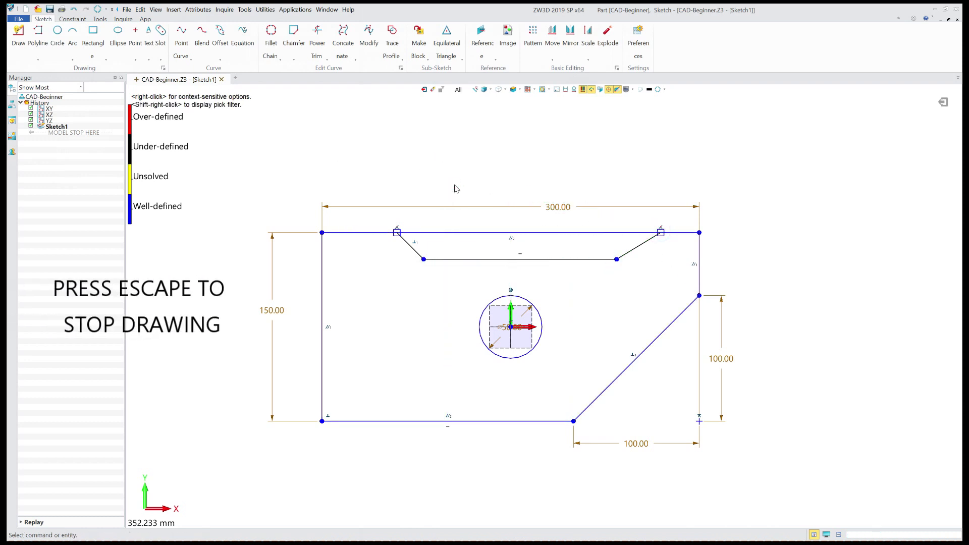
Draw two parallel lines sloping down inward from the rectangle's left edge, about 57 mm and 37 mm long
click(40, 60)
click(47, 70)
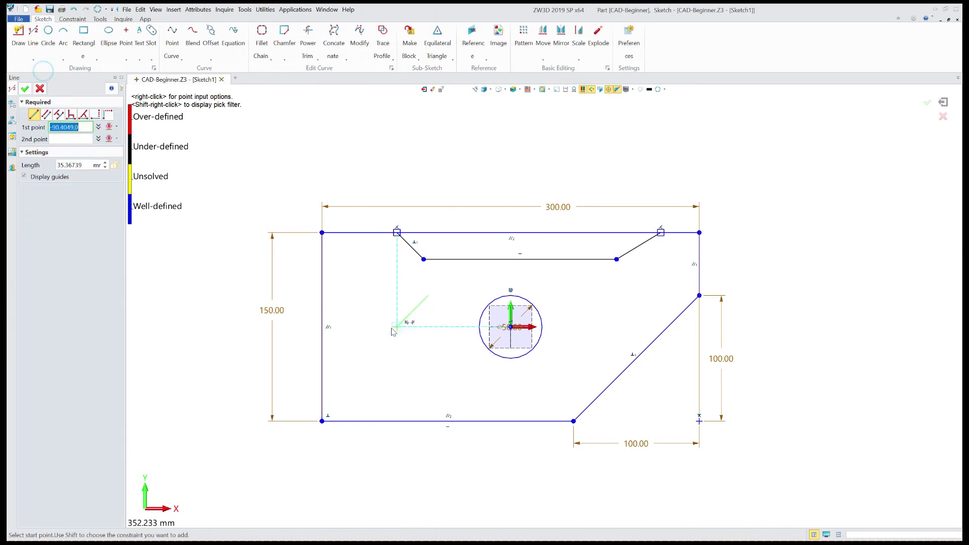
click(321, 295)
click(386, 327)
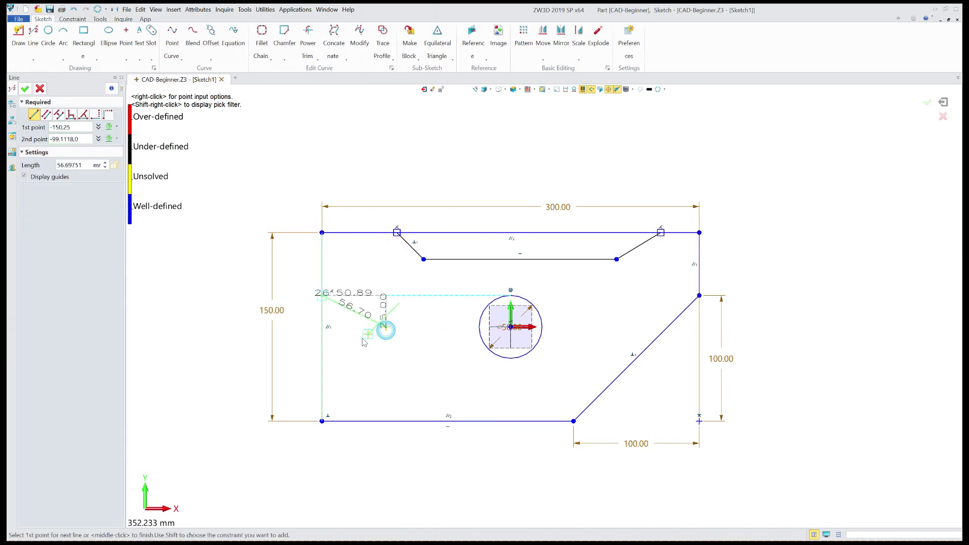
click(321, 351)
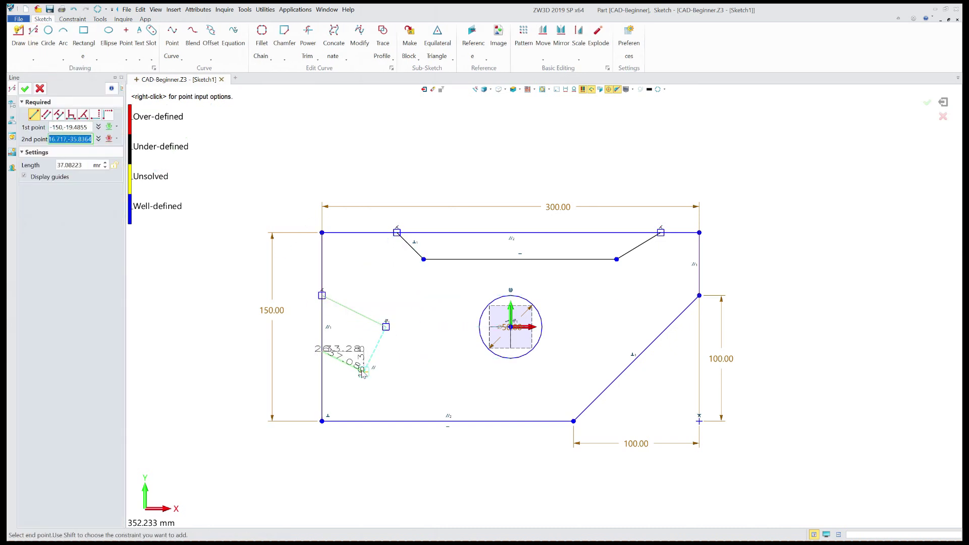
Join the free ends of the two sloping lines with a three-point arc bulging away from the left edge
click(63, 32)
click(385, 326)
click(363, 372)
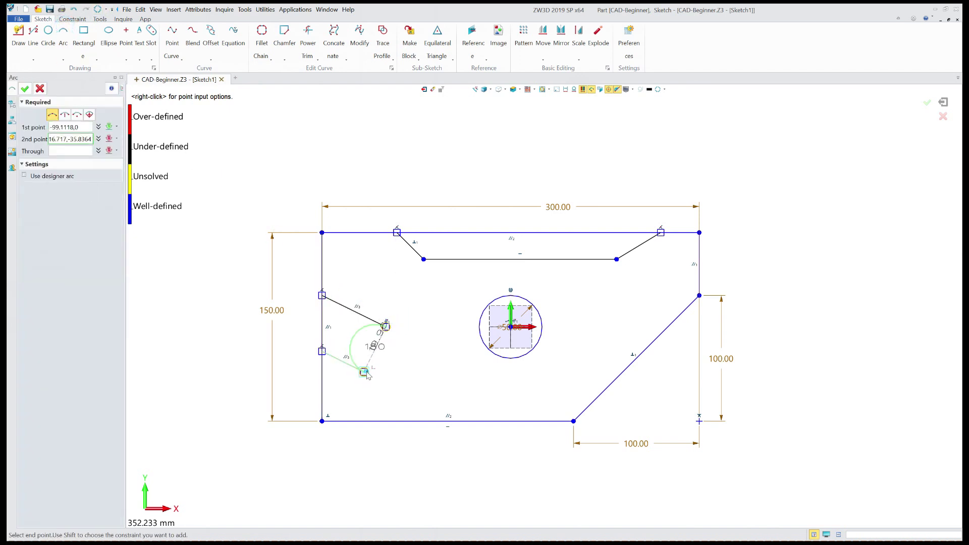
click(395, 373)
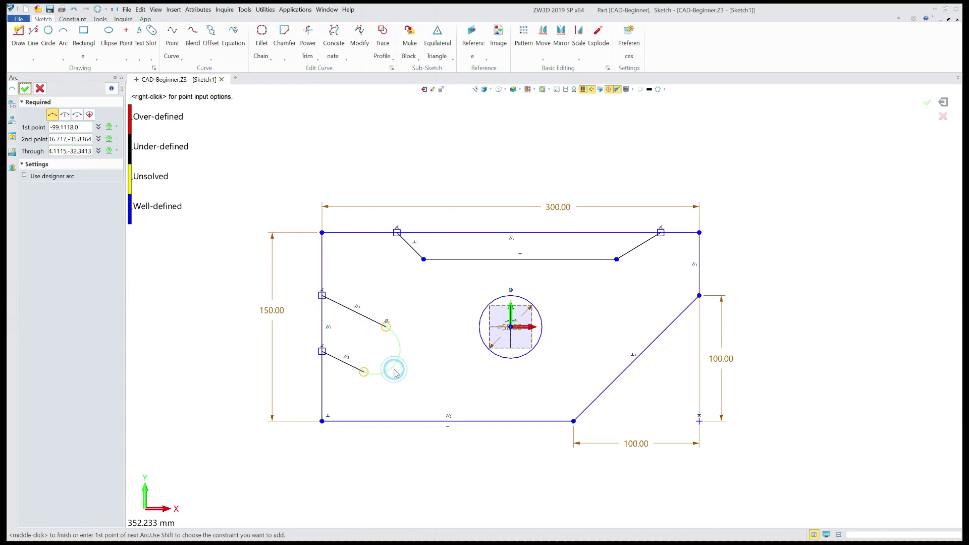
Trim away the rectangle's top edge between the polyline's ends and its left edge between the two sloping lines
click(24, 89)
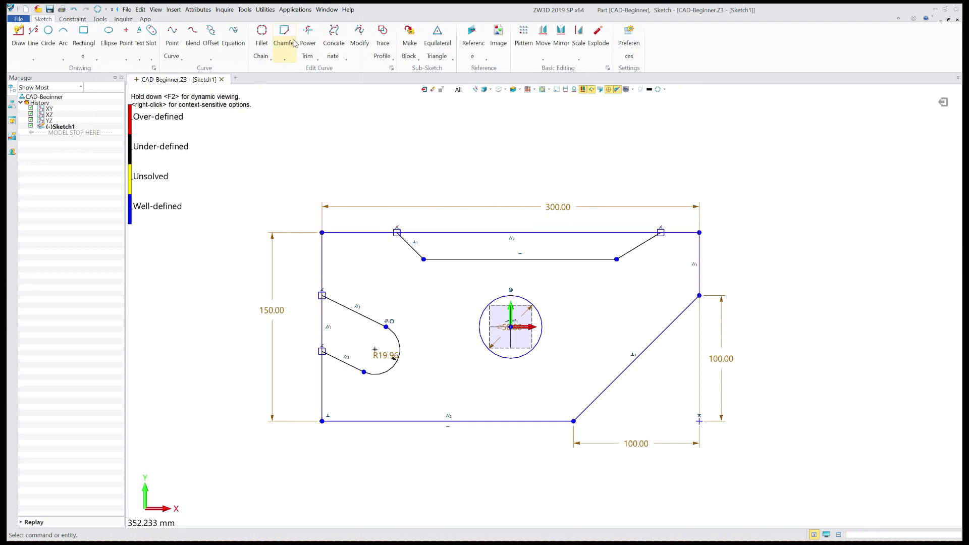
click(309, 34)
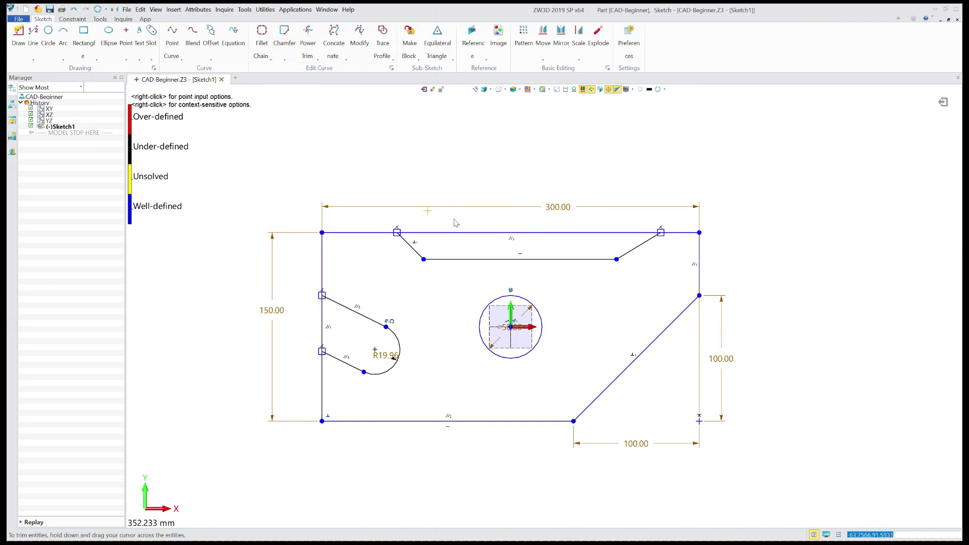
drag(486, 225, 486, 243)
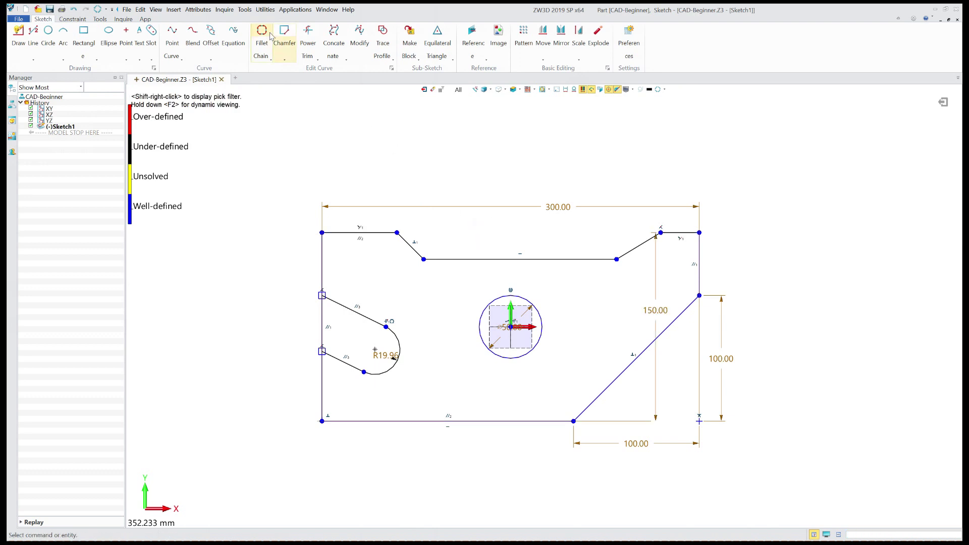
click(310, 33)
drag(304, 318, 341, 338)
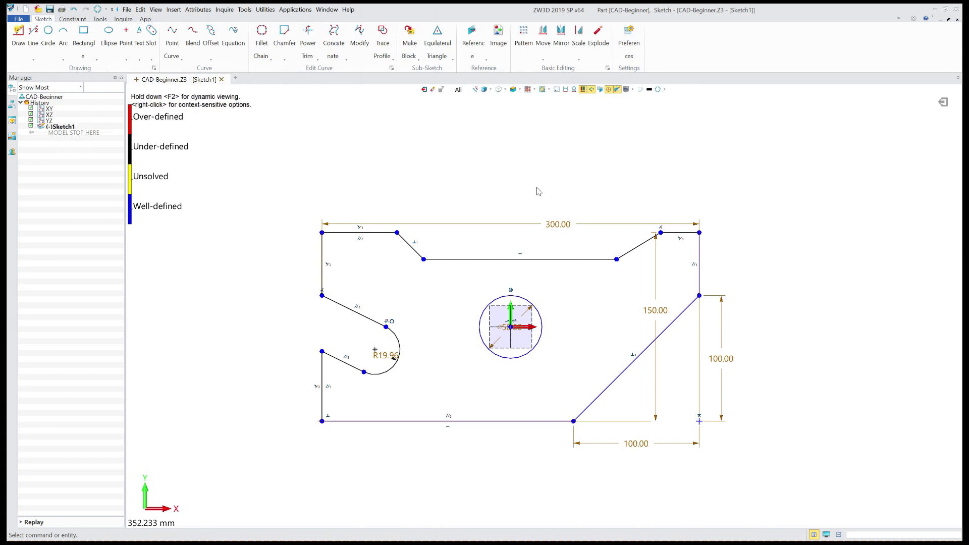
Draw a line about 54 mm long from the top notch's horizontal line to the circle's centre and toggle it to construction geometry
click(32, 33)
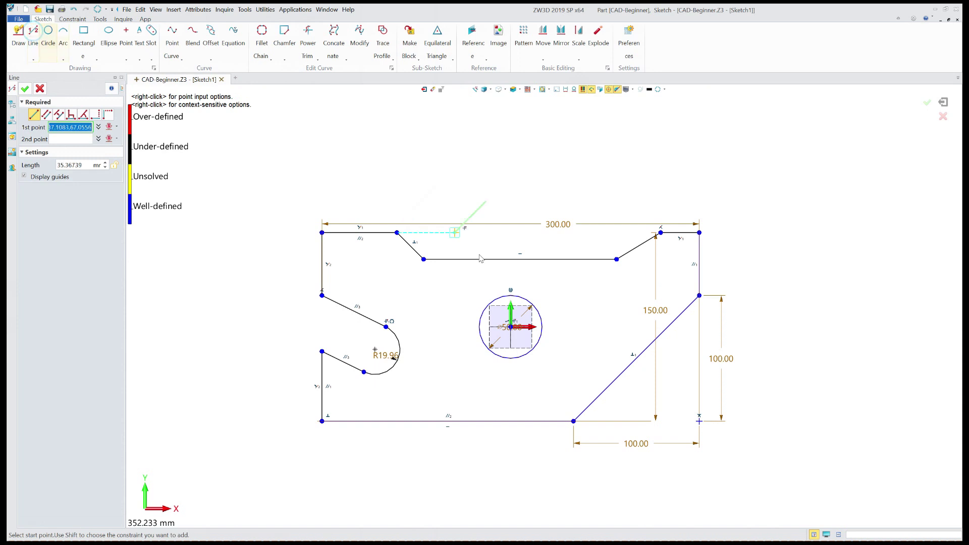
click(520, 260)
click(512, 328)
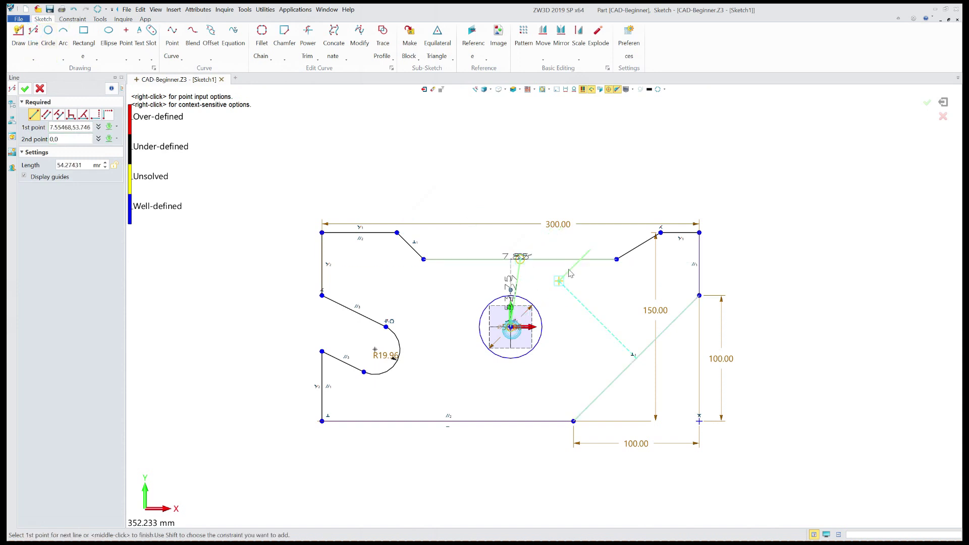
click(25, 89)
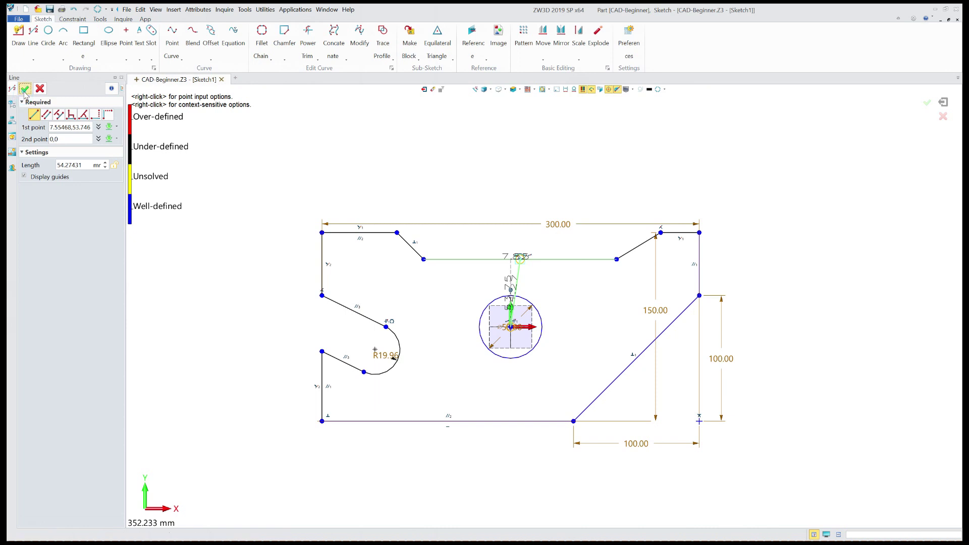
right_click(517, 278)
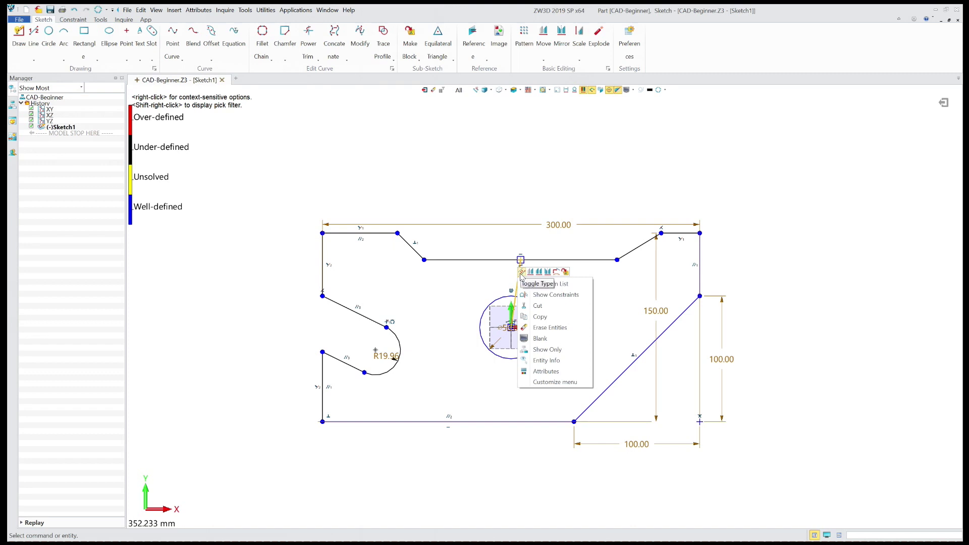
click(522, 276)
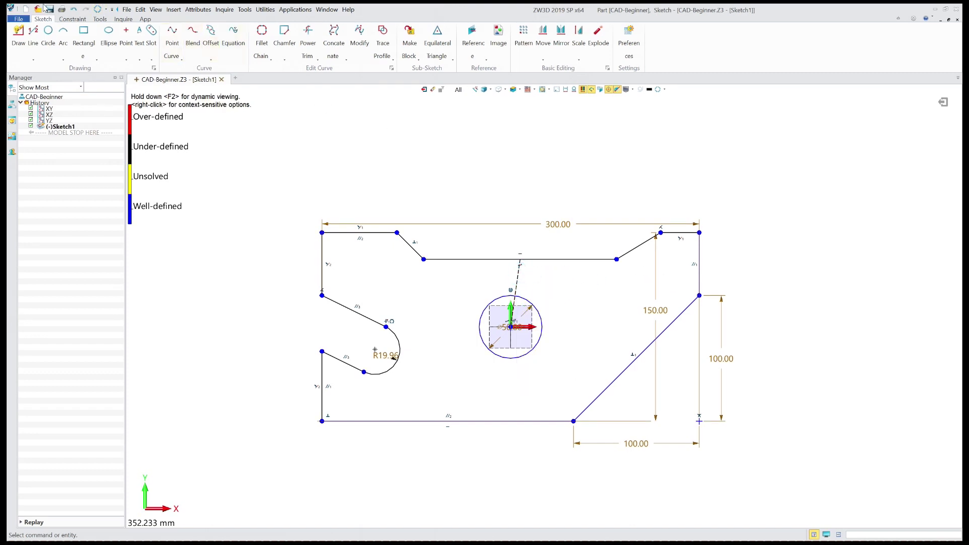
Add a tangent constraint between the left slot's arc and its lower sloping line
click(70, 19)
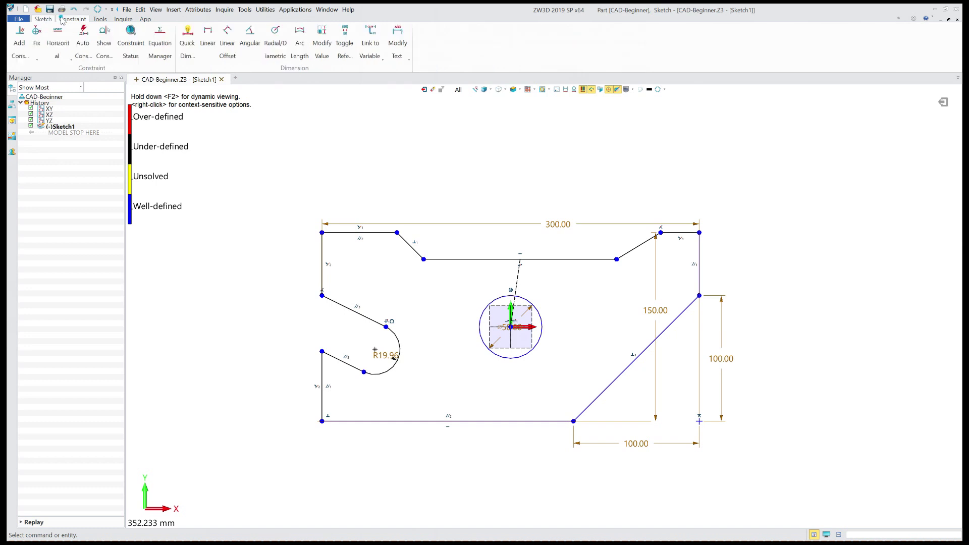
click(21, 36)
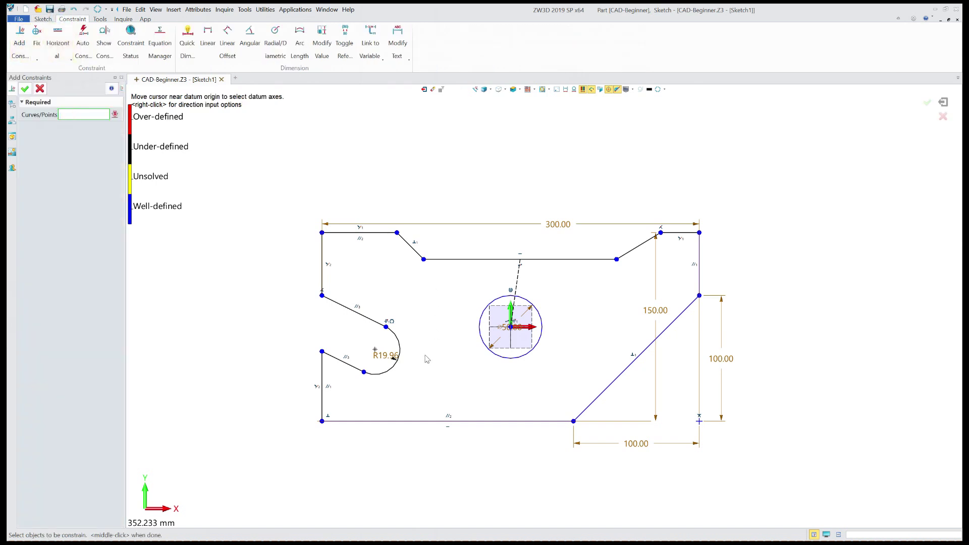
click(388, 379)
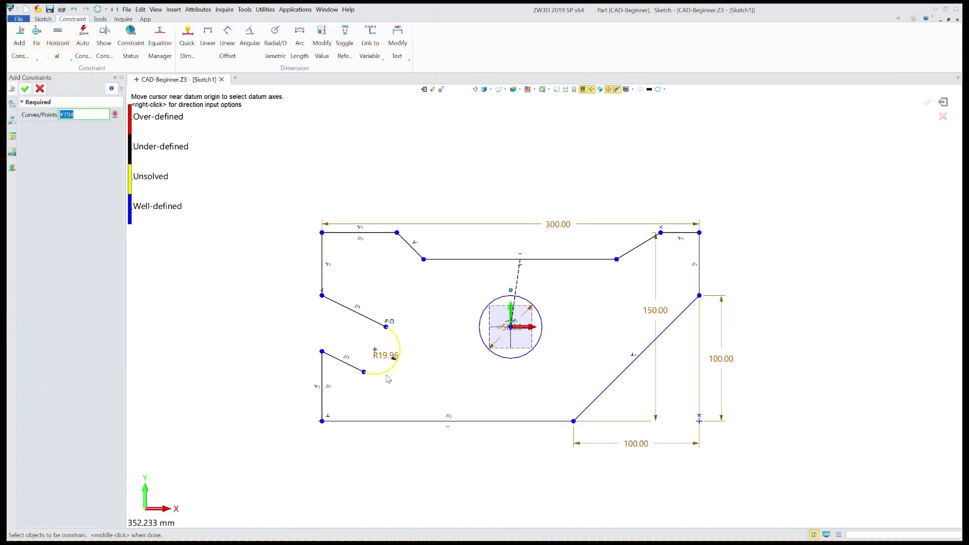
click(339, 360)
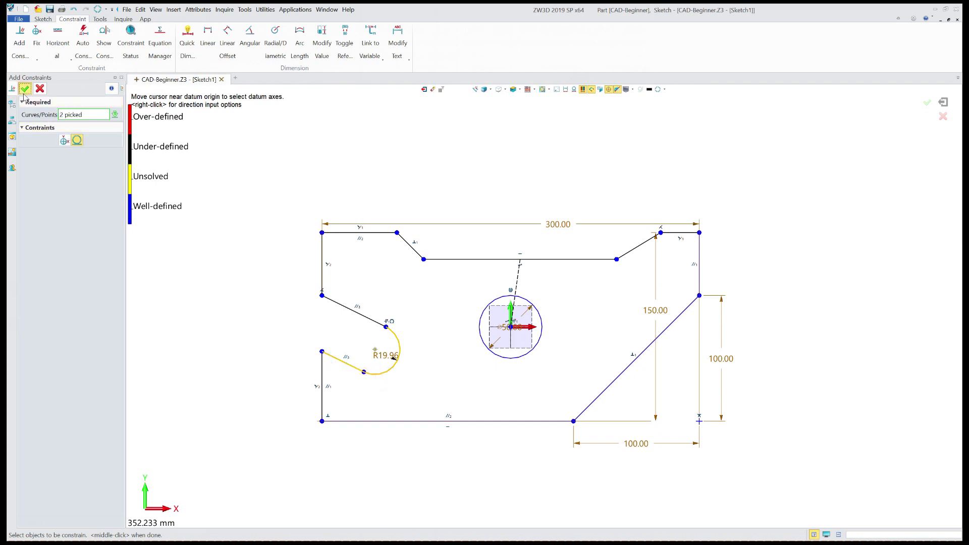
click(76, 140)
Constrain the top notch's two slanted lines perpendicular to each other
click(640, 251)
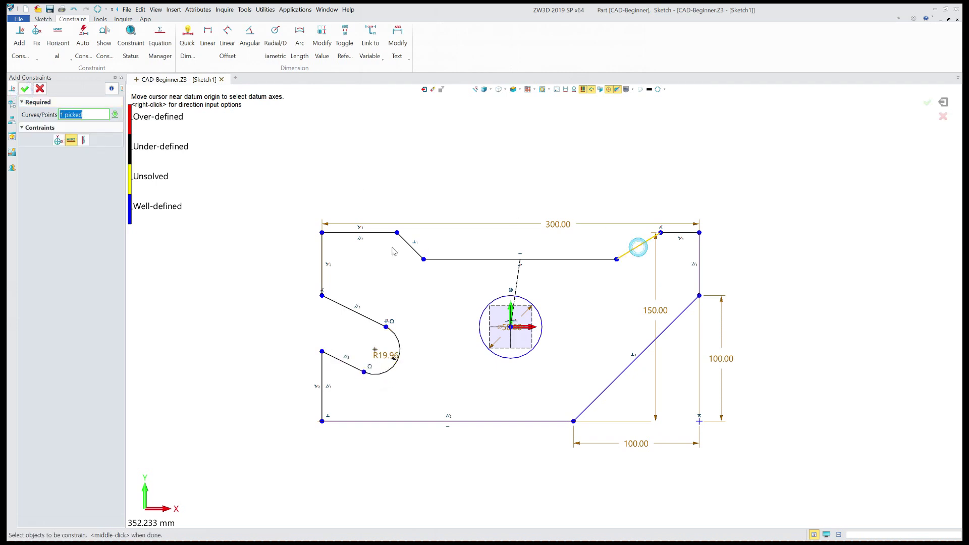
click(410, 246)
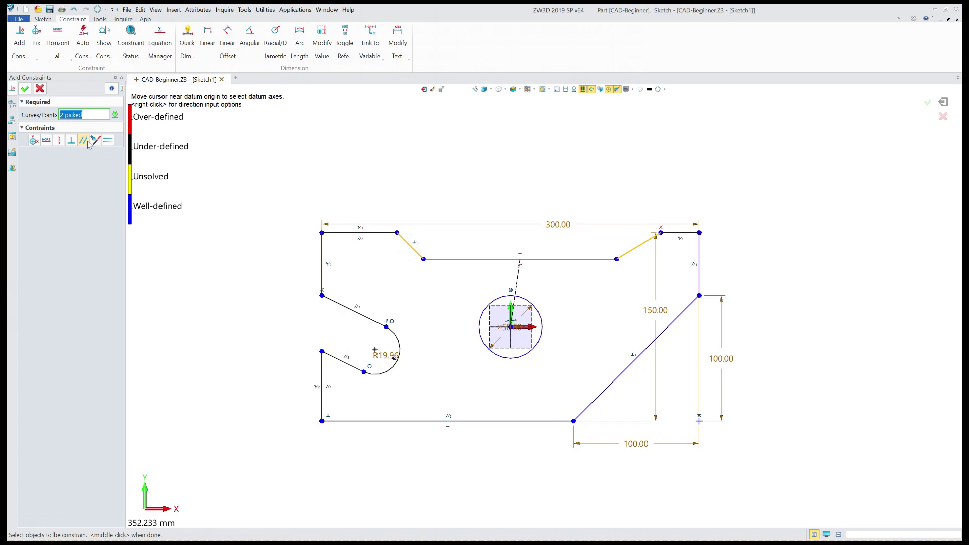
click(71, 139)
click(24, 90)
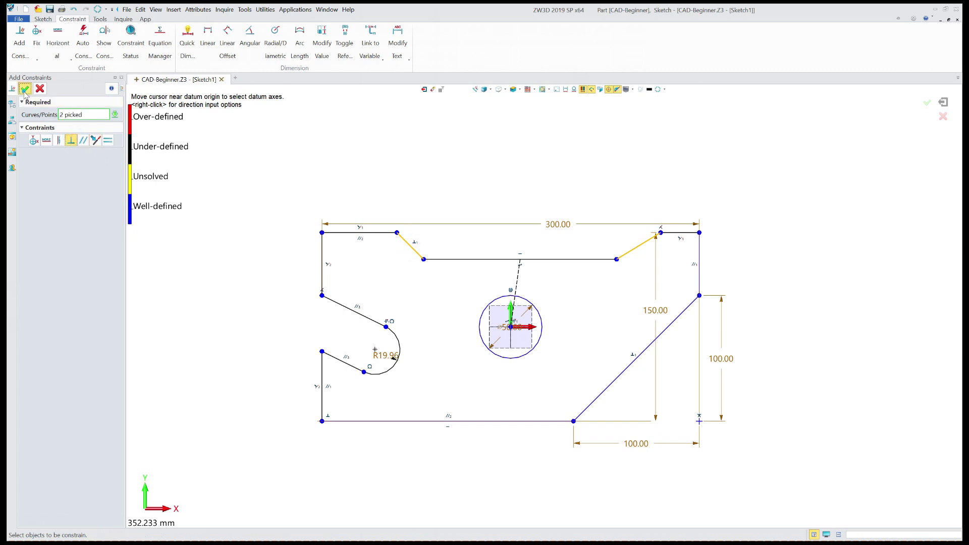
Constrain the top notch's right slanted line parallel to the chamfer line
click(637, 257)
click(646, 346)
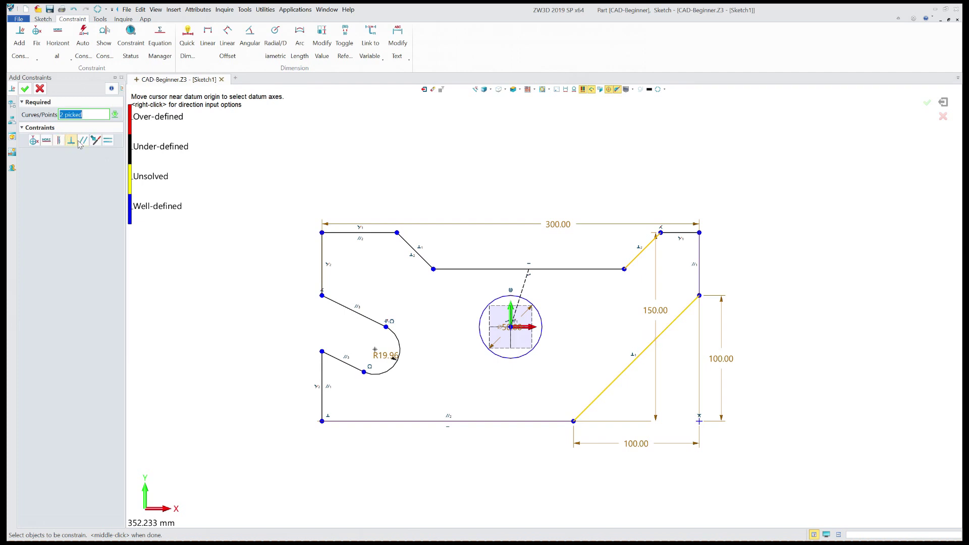
click(83, 140)
click(24, 89)
Constrain the construction line above the circle's centre to be vertical
click(522, 284)
click(81, 141)
click(25, 89)
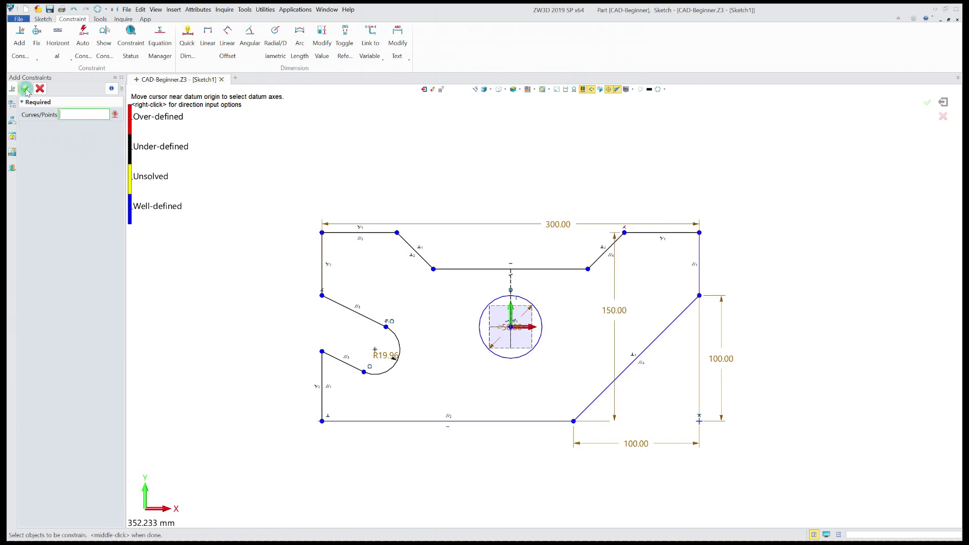
click(25, 90)
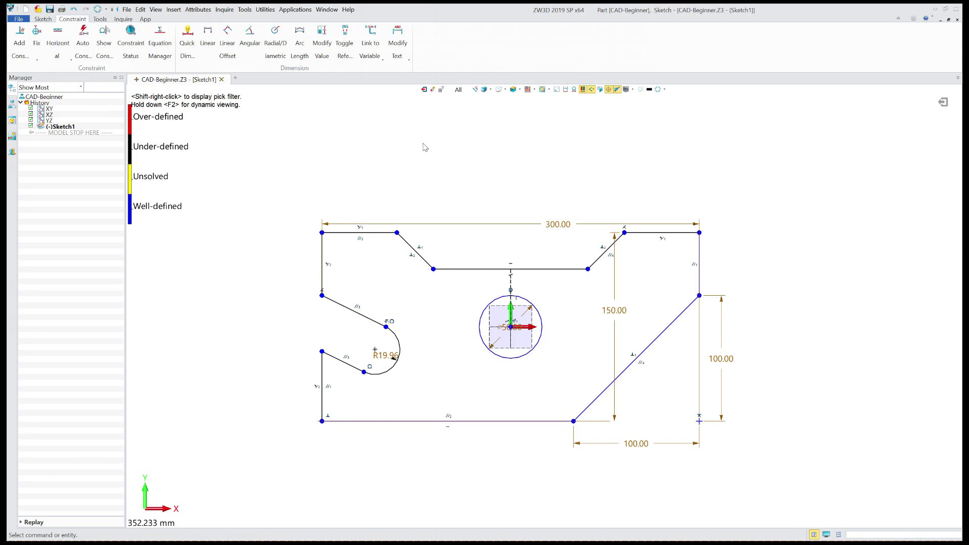
Dimension the top notch's depth between the top edge and its horizontal line as 20 mm
click(188, 35)
click(383, 234)
click(467, 269)
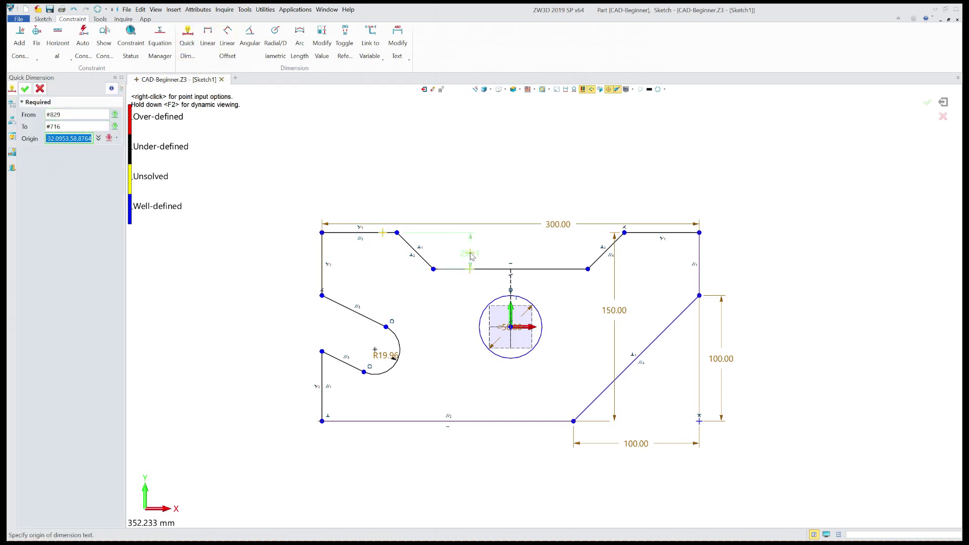
click(468, 251)
text(20)
key(Return)
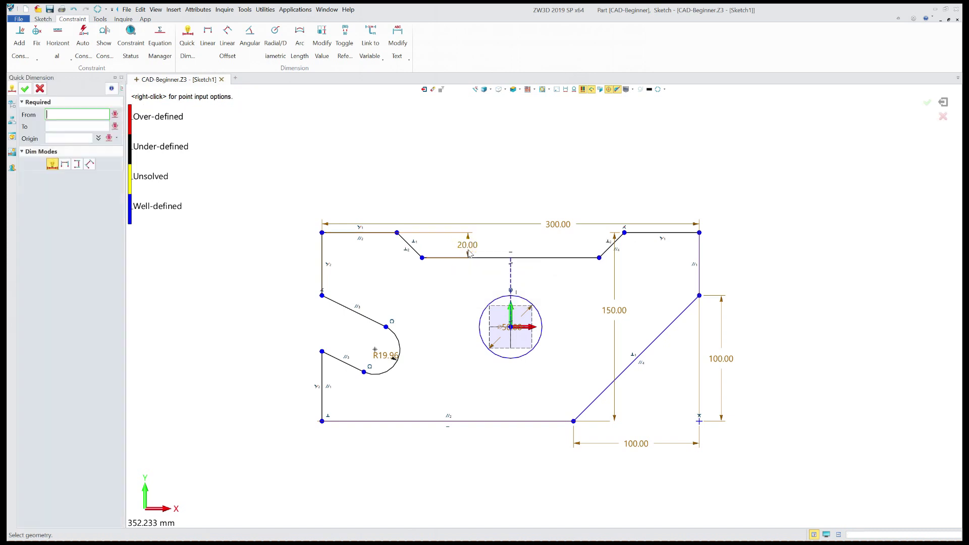
Dimension the angle between the slot's lower sloping line and the bottom edge as 20 degrees
click(346, 359)
click(359, 421)
click(294, 389)
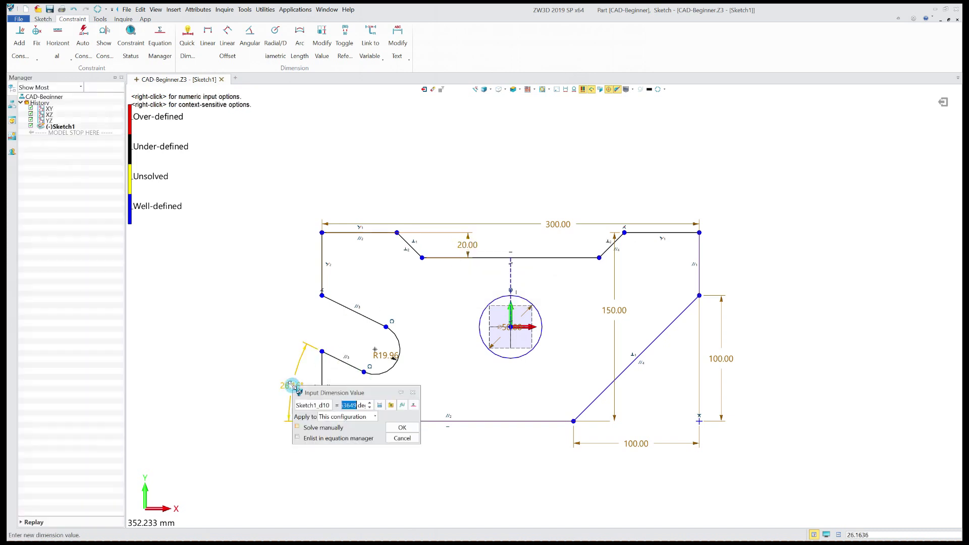
text(20)
key(Return)
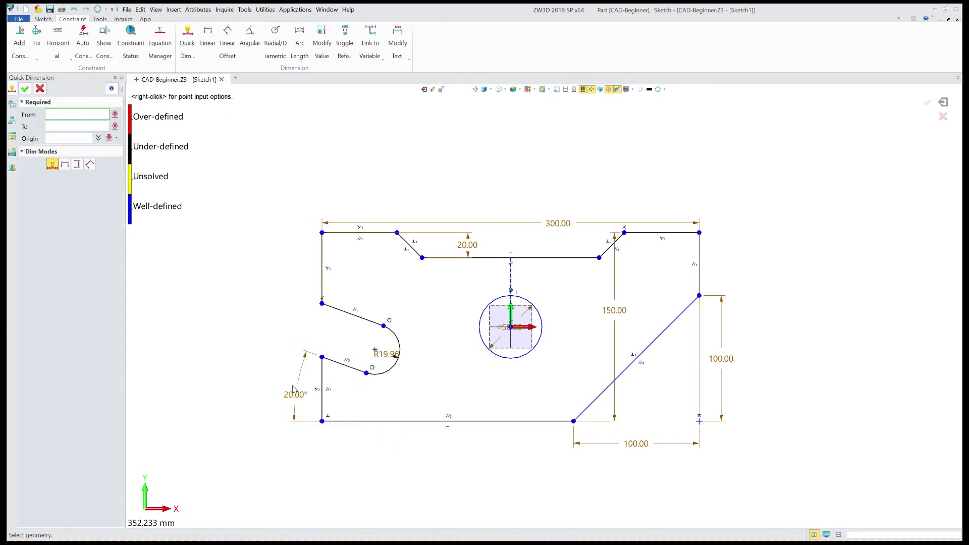
Dimension the horizontal distance between the slot arc's centre and the circle's centre as 120 mm
click(375, 350)
click(510, 327)
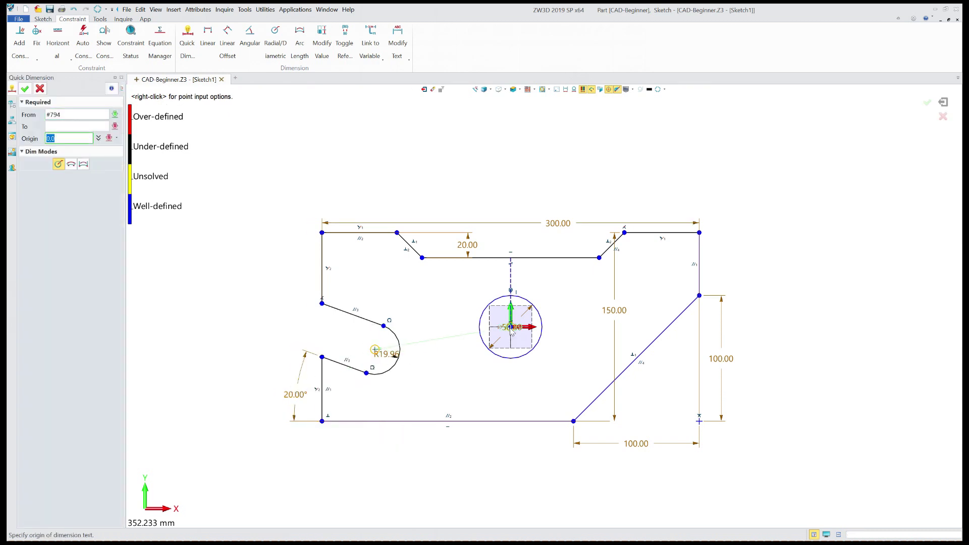
click(444, 445)
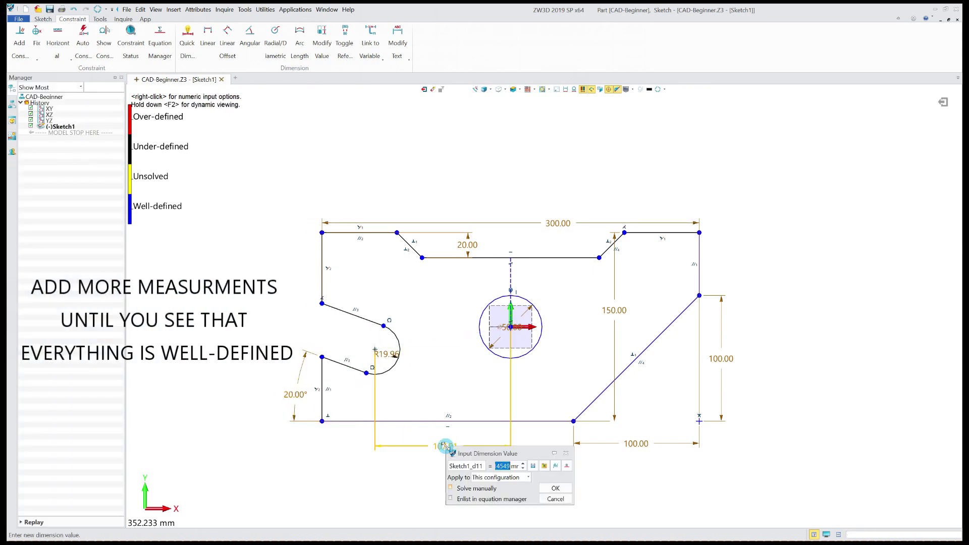
text(120)
key(Return)
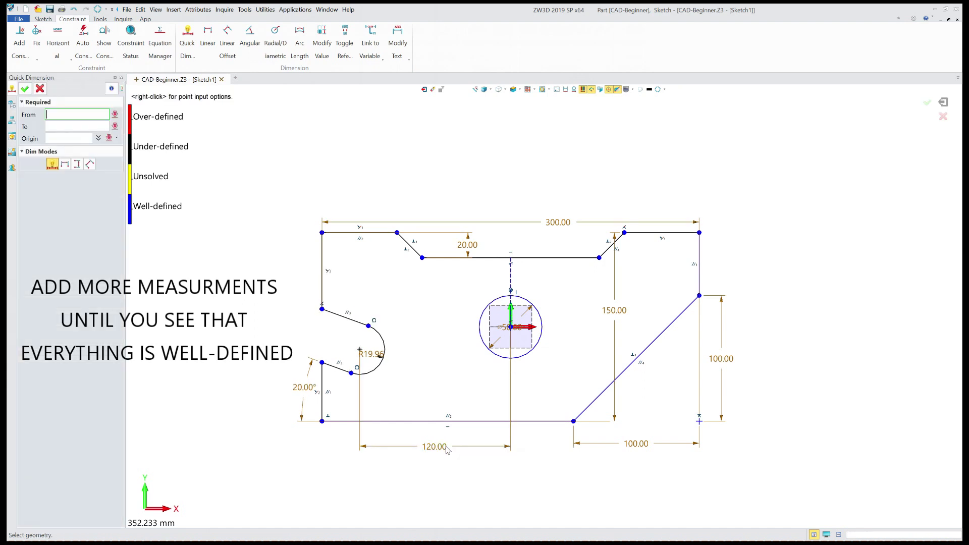
Dimension the vertical distance from the bottom edge to the slot arc's centre as 70 mm
click(360, 349)
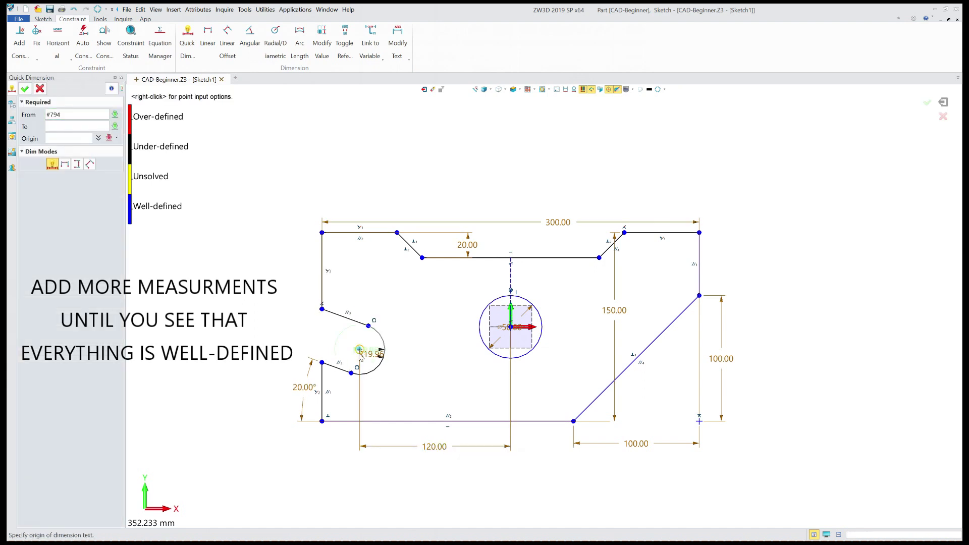
click(377, 422)
click(276, 392)
text(70)
key(Return)
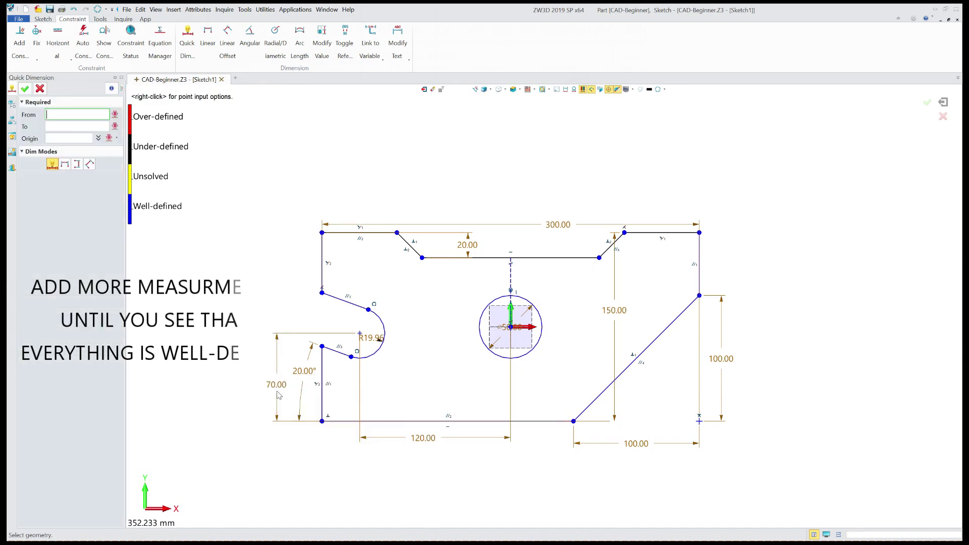
Dimension the top notch's opening width between its two upper corners as 200 mm
click(397, 233)
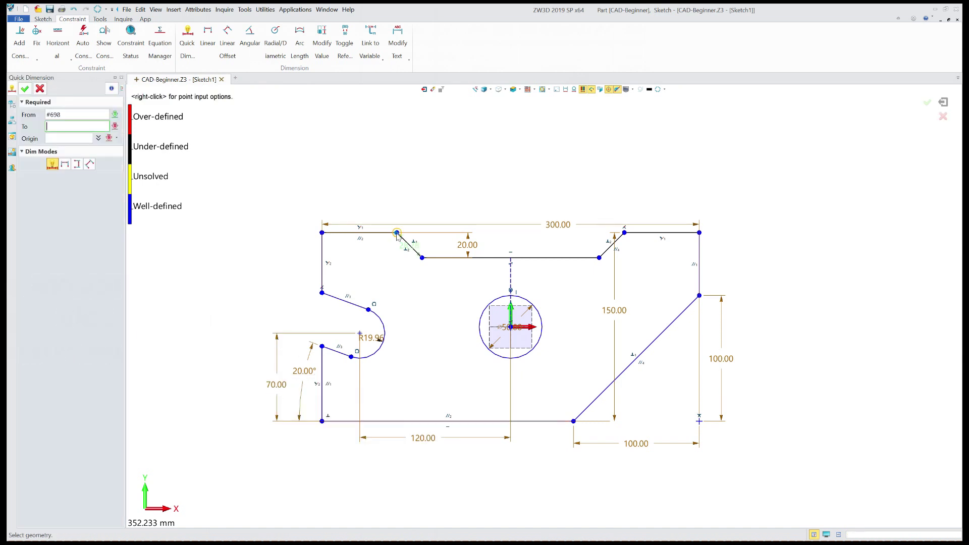
click(624, 233)
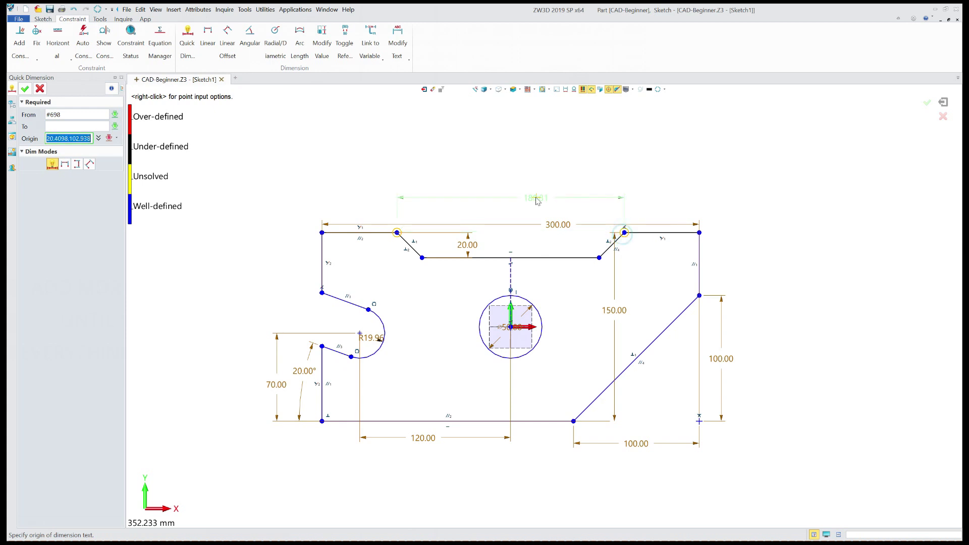
click(527, 201)
text(200)
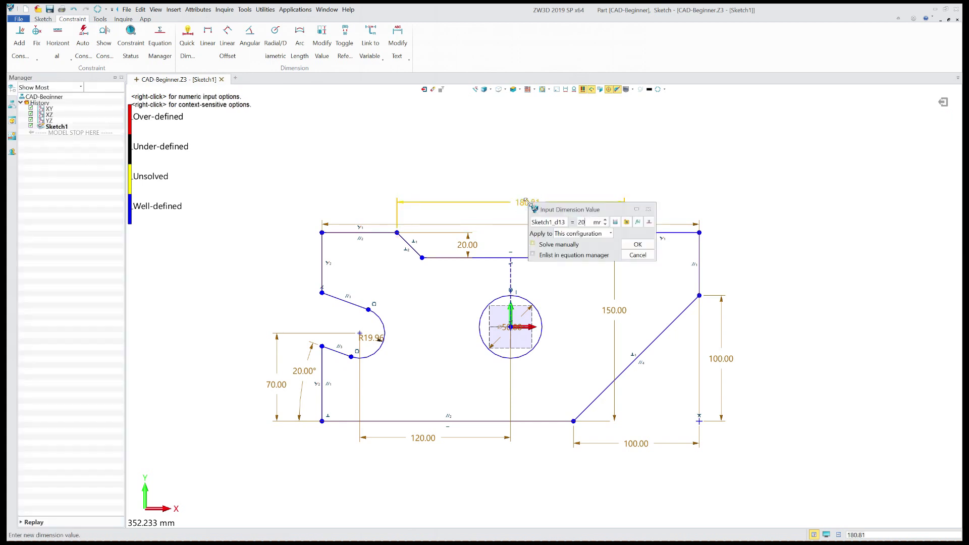
key(Return)
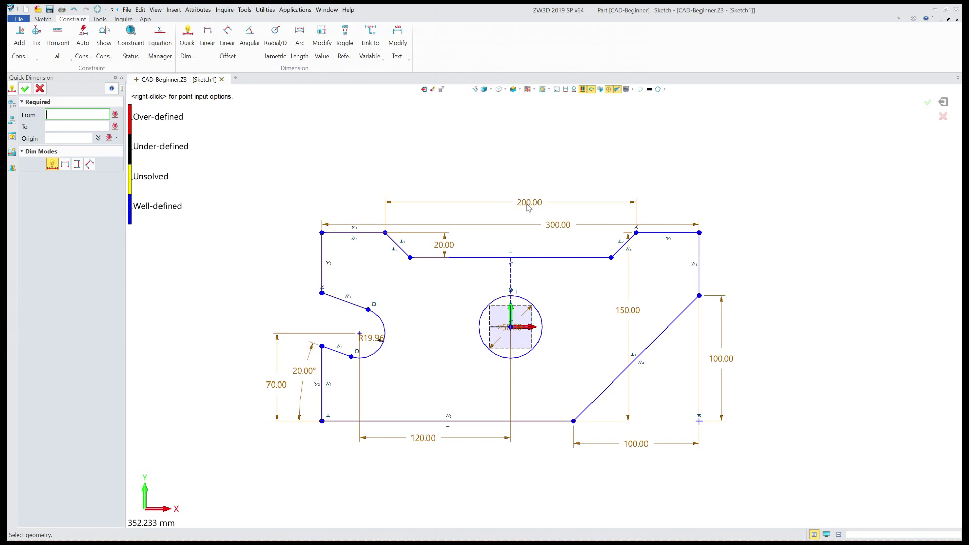
click(25, 88)
Set the slot arc's radius to 15 mm with its label outside the arc, and move the 150 mm height dimension beyond the left edge
drag(373, 340, 410, 342)
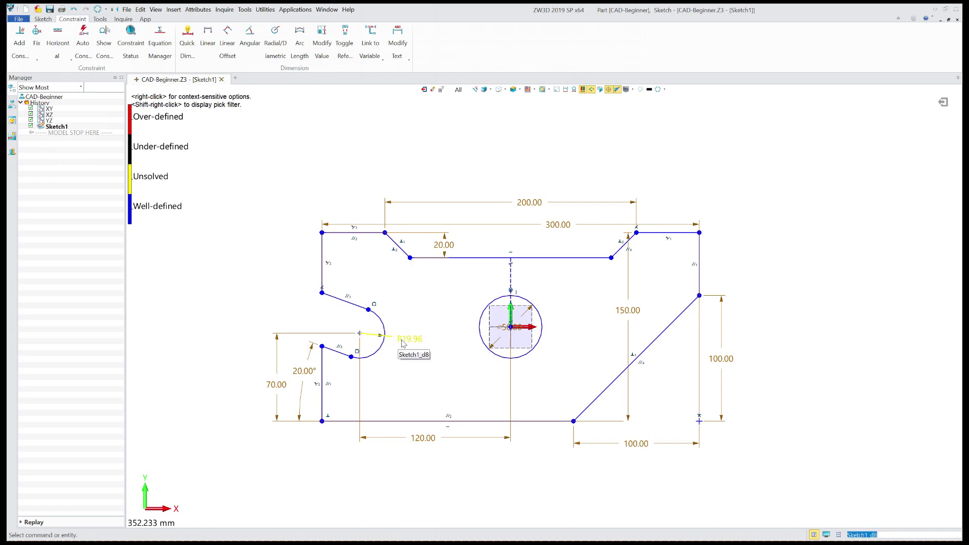
double_click(403, 339)
text(15)
key(Return)
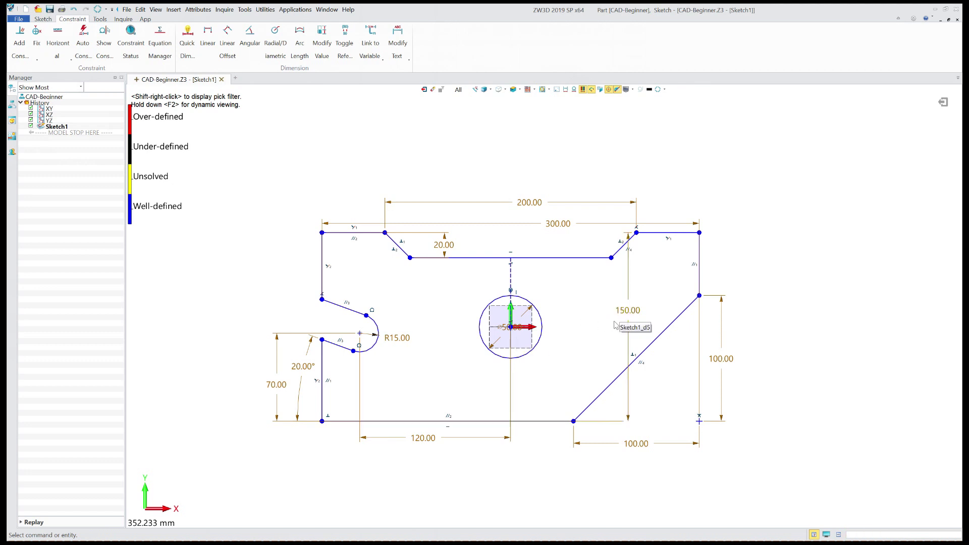
drag(624, 315, 247, 317)
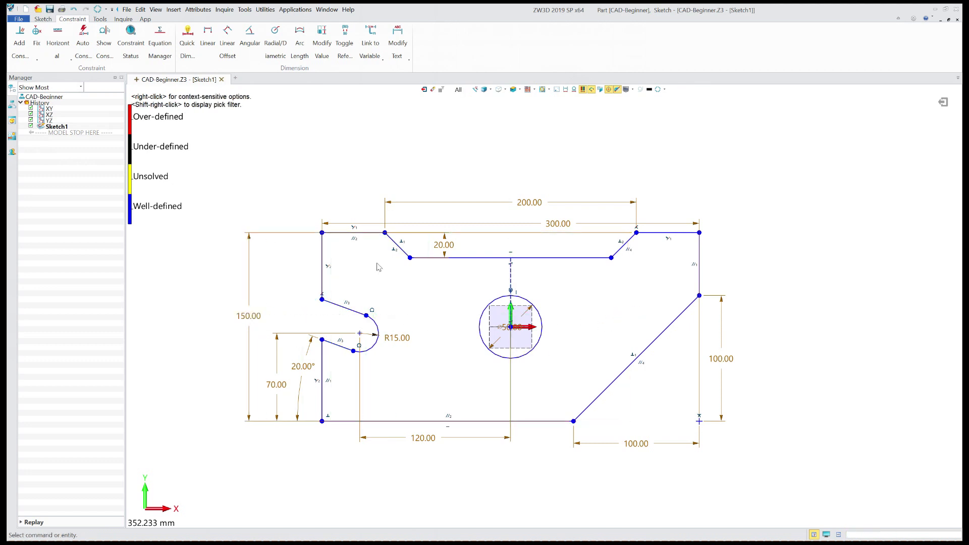
Move the 300 mm width dimension above the 200 mm notch dimension and place the circle's 50 mm diameter label outside the circle
drag(558, 224, 509, 180)
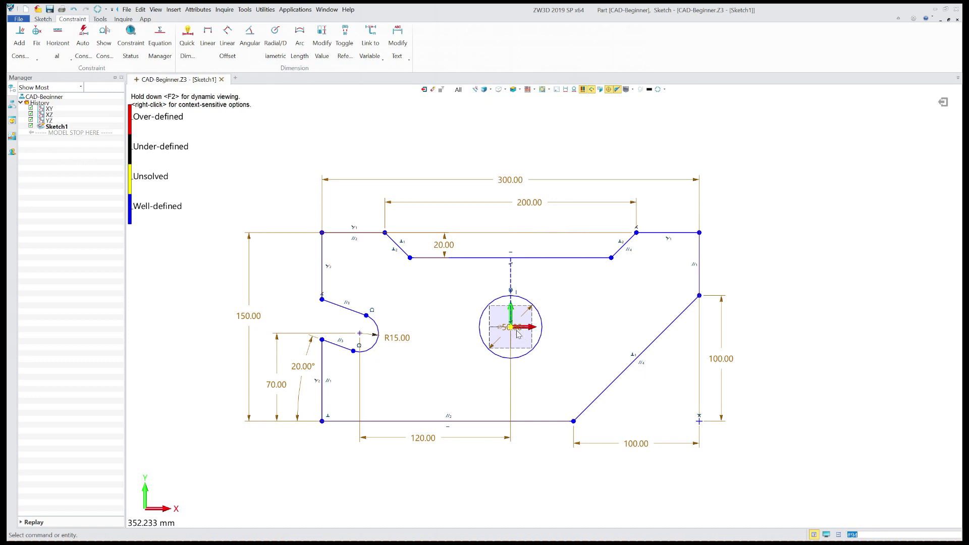
scroll(517, 330, down, 1)
scroll(517, 334, up, 5)
drag(510, 327, 611, 289)
scroll(565, 324, down, 6)
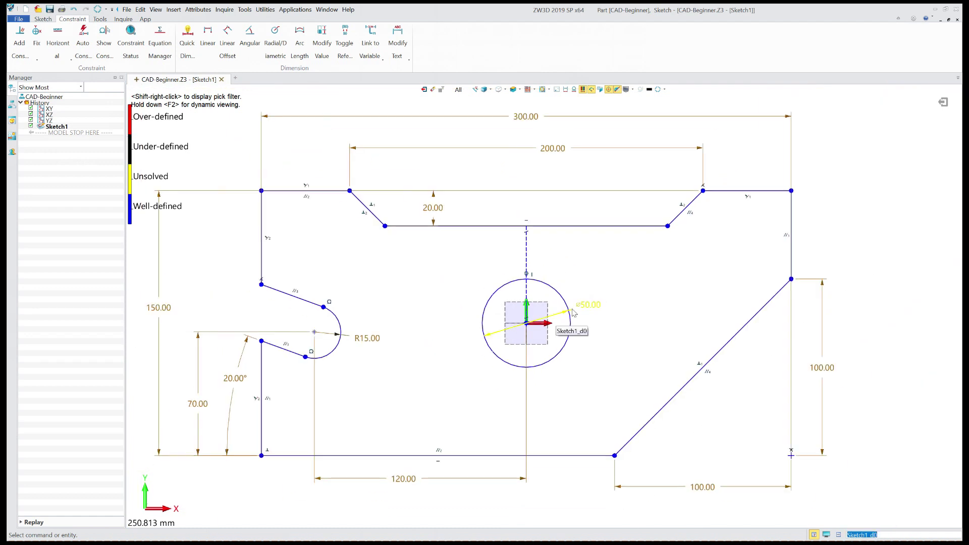
scroll(585, 332, down, 2)
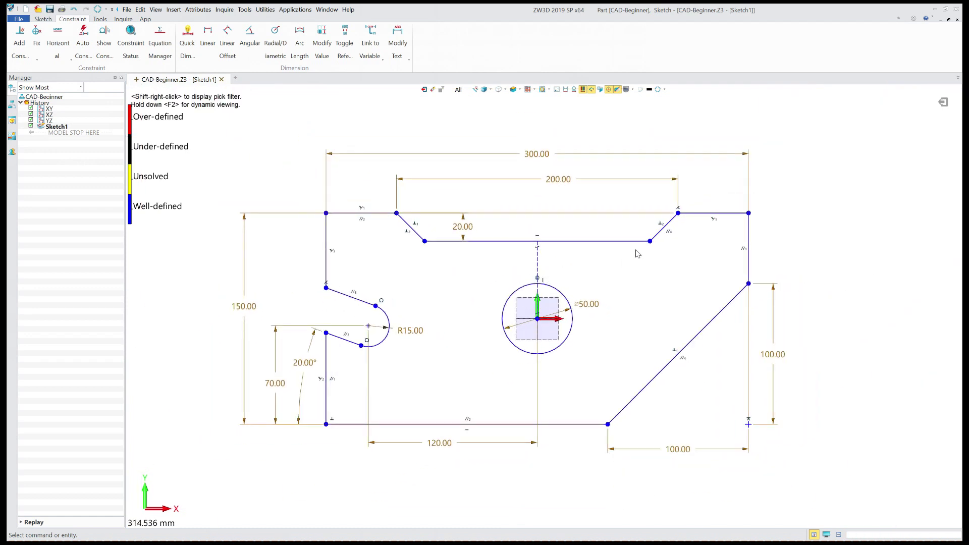
scroll(637, 253, down, 1)
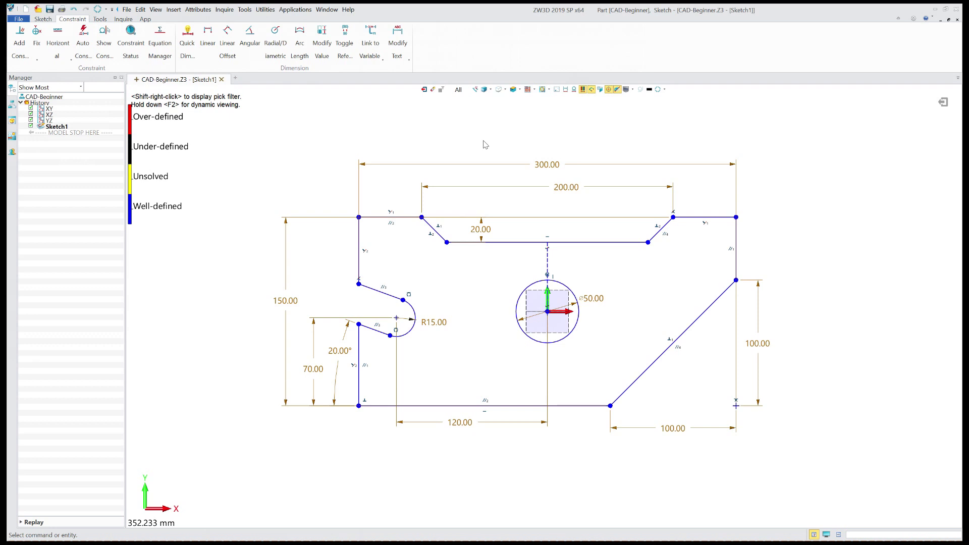
Apply a 10 mm Fillet Chain to the whole outer profile, picked as one quick chain
click(43, 19)
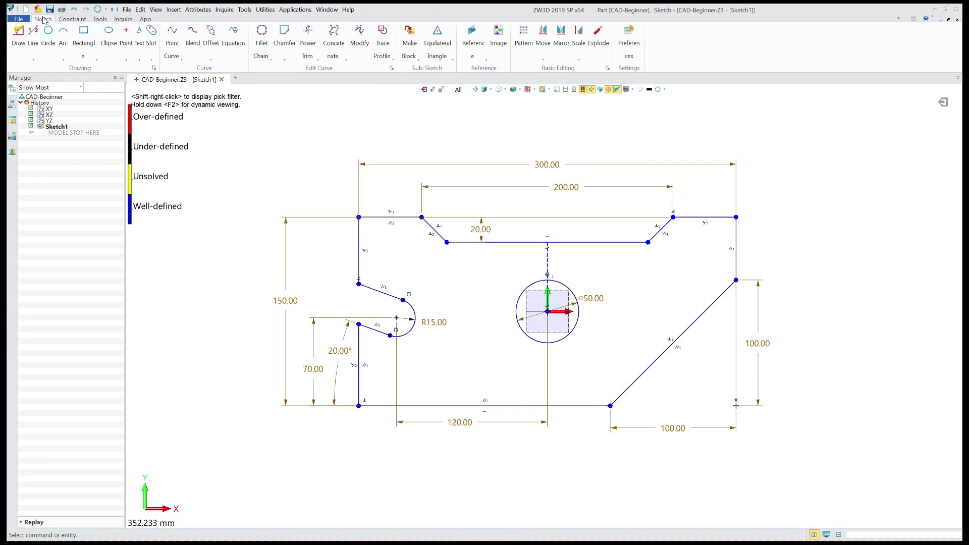
click(261, 56)
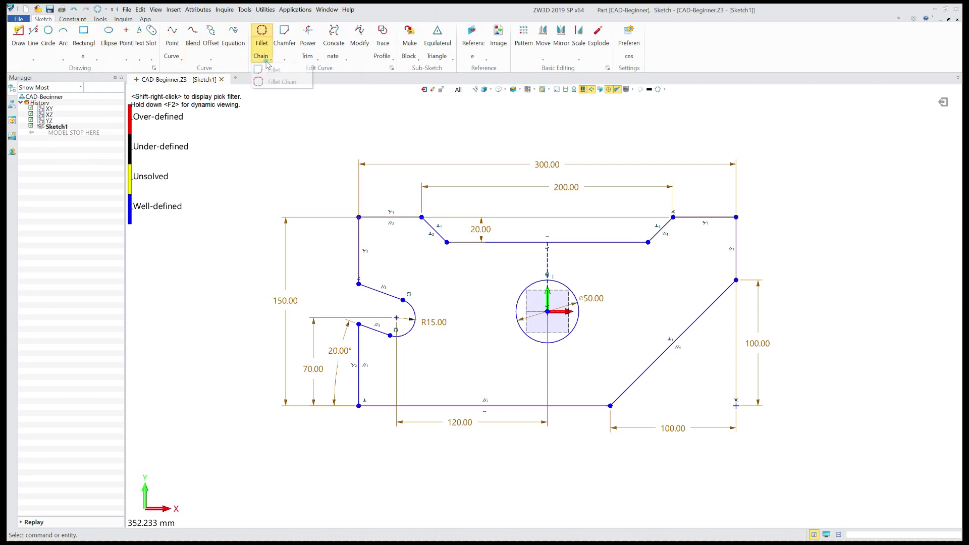
click(273, 82)
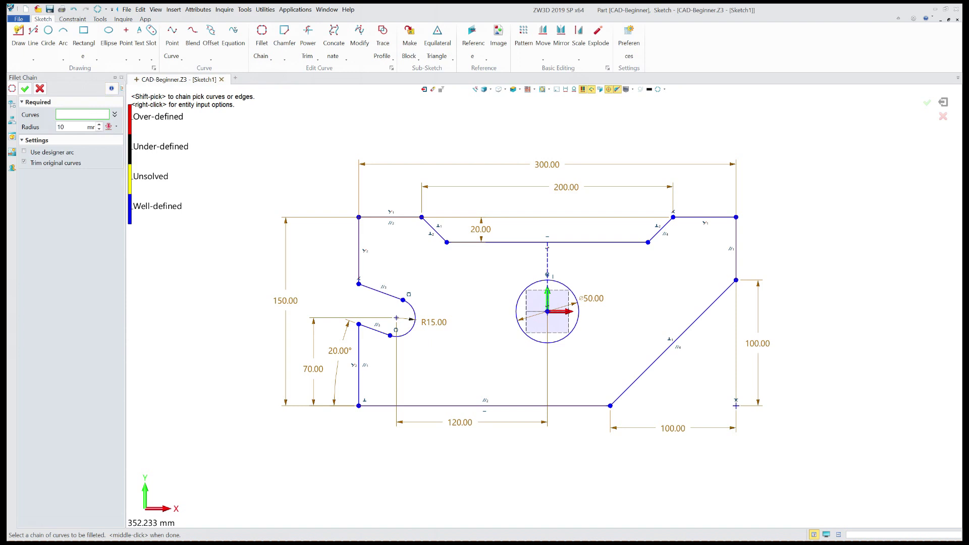
right_click(599, 140)
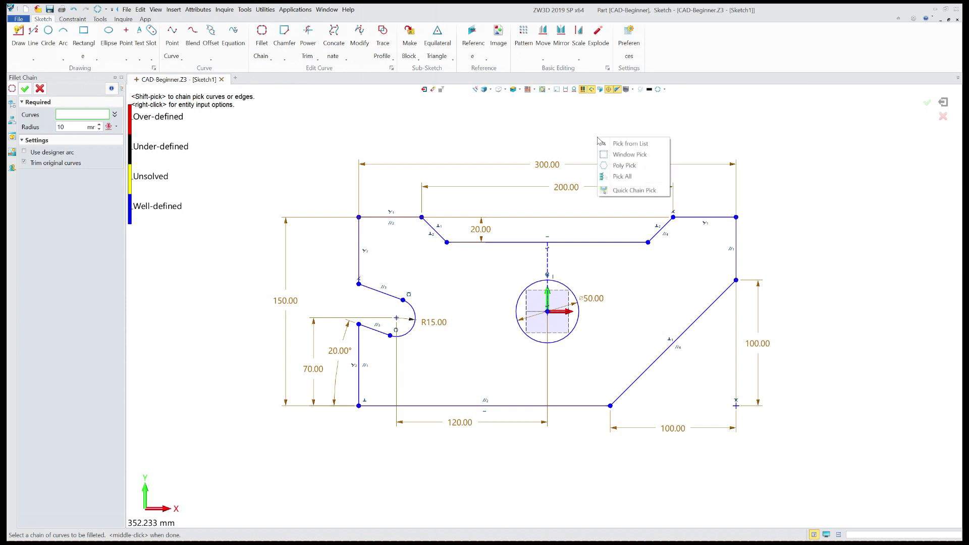
click(628, 190)
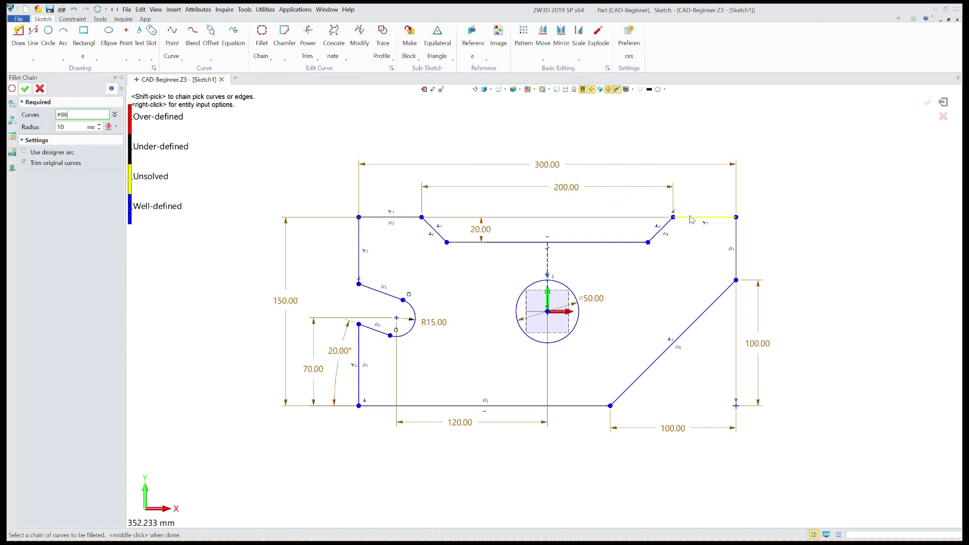
click(690, 220)
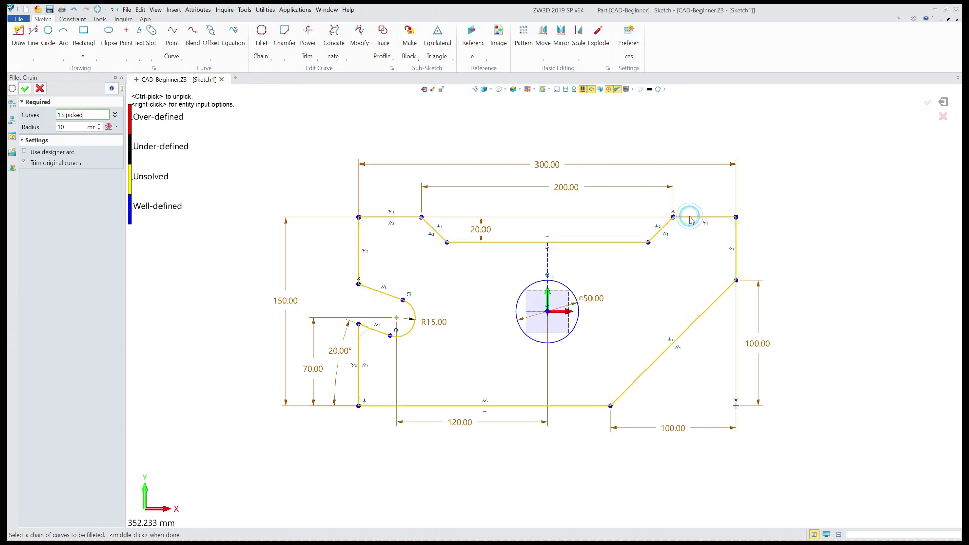
click(25, 89)
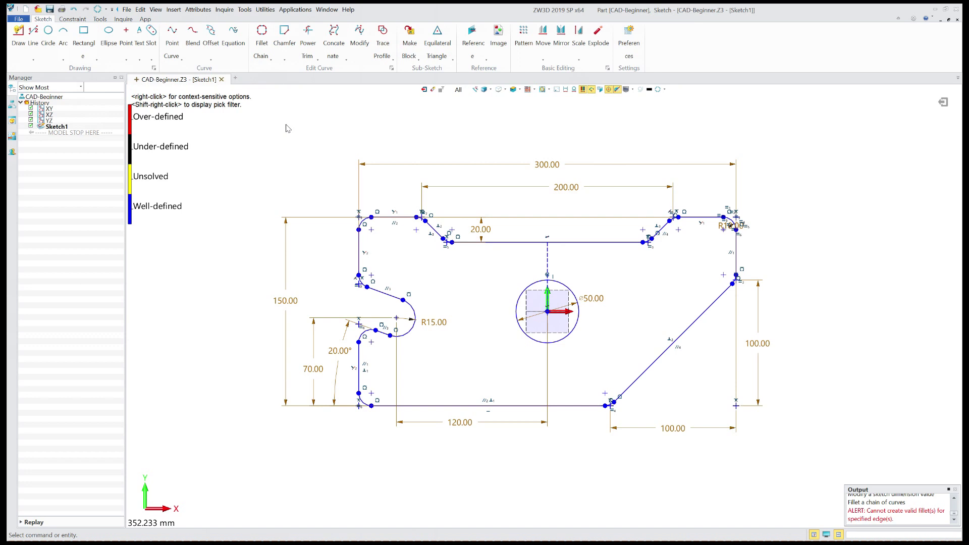
Draw four 9 mm diameter circles centred on the fillet centres of the two top, bottom-left and bottom-right corners
click(48, 34)
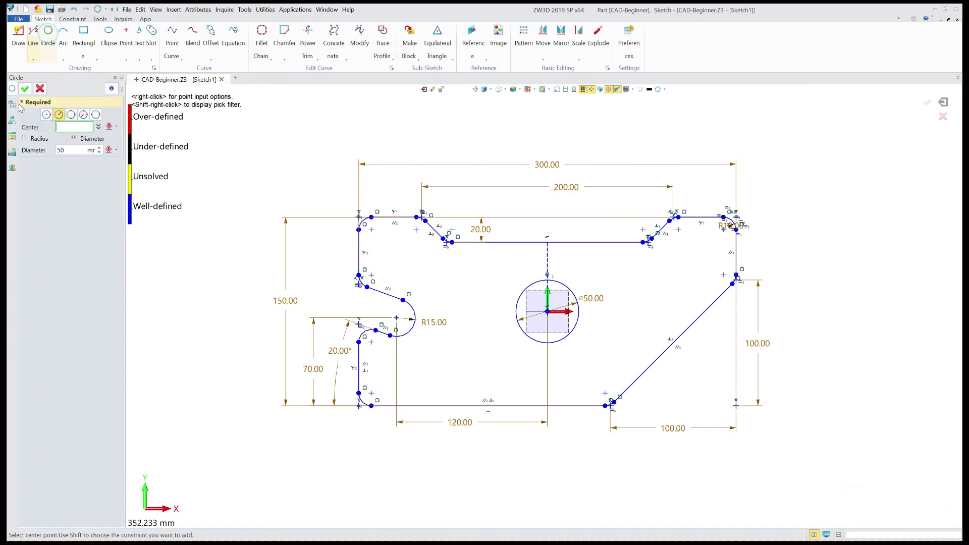
click(69, 150)
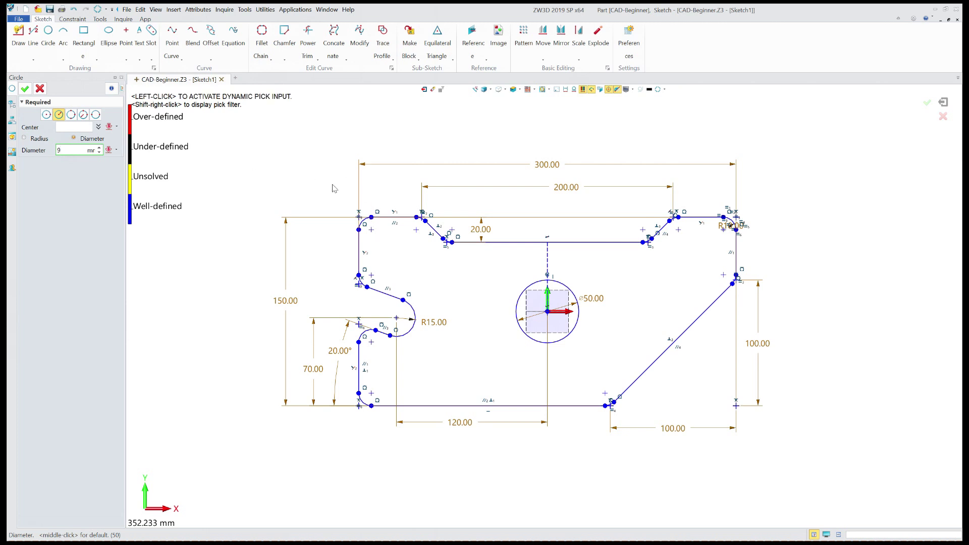
click(371, 229)
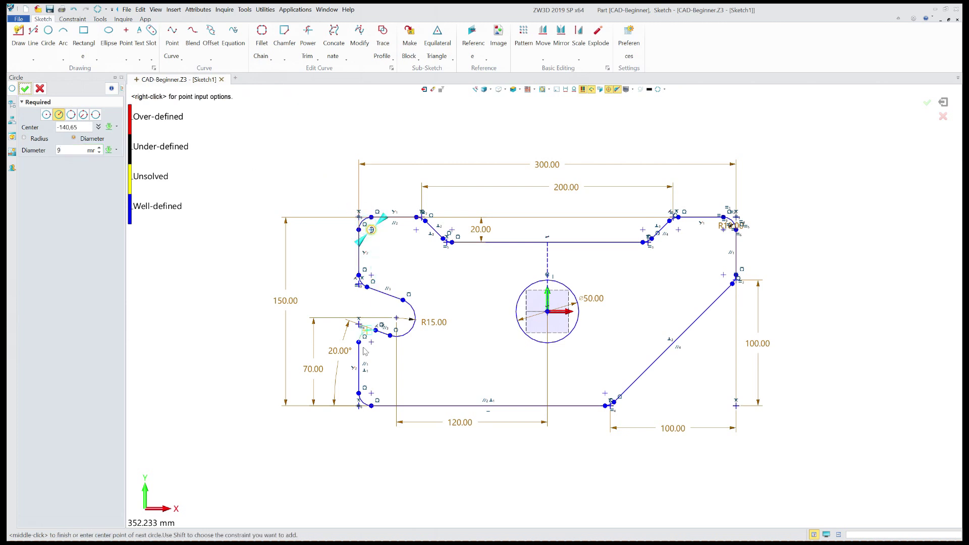
click(371, 393)
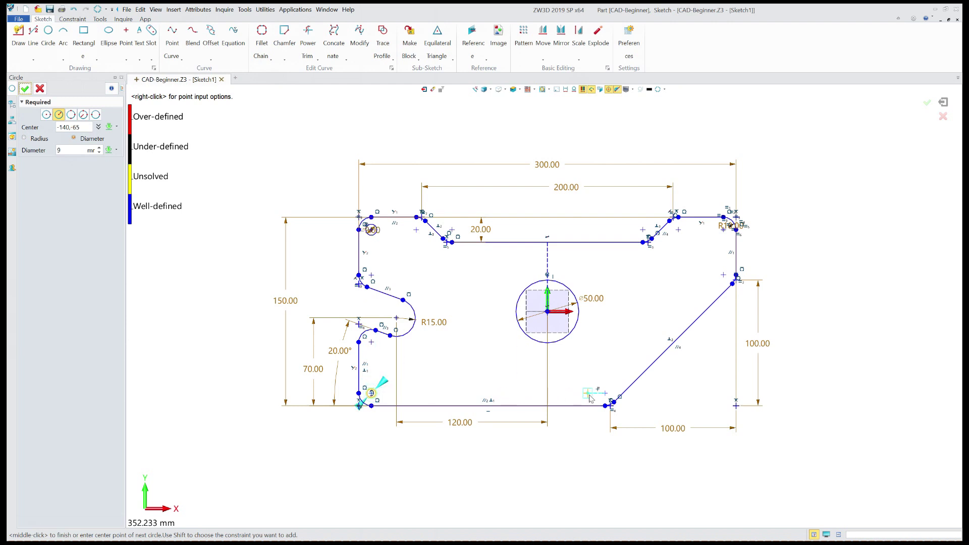
click(605, 393)
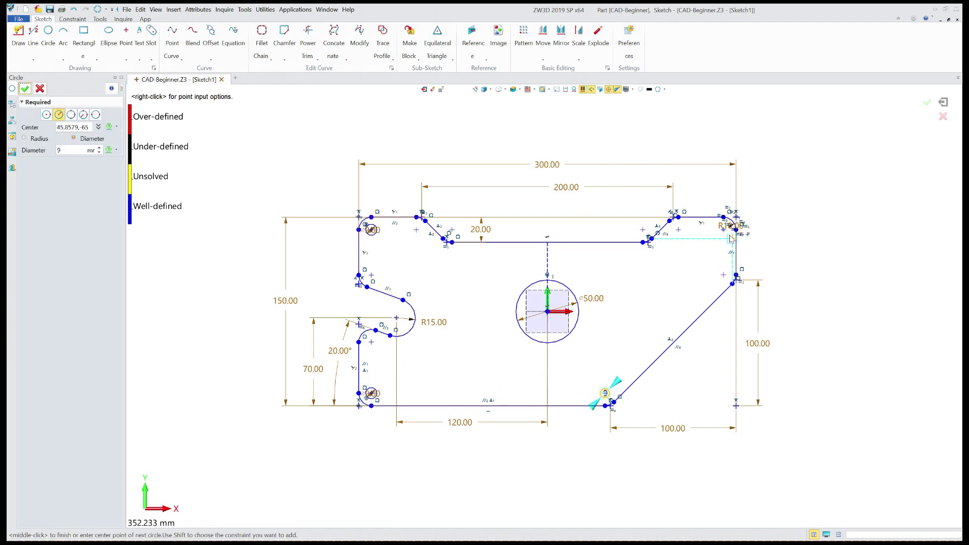
click(725, 234)
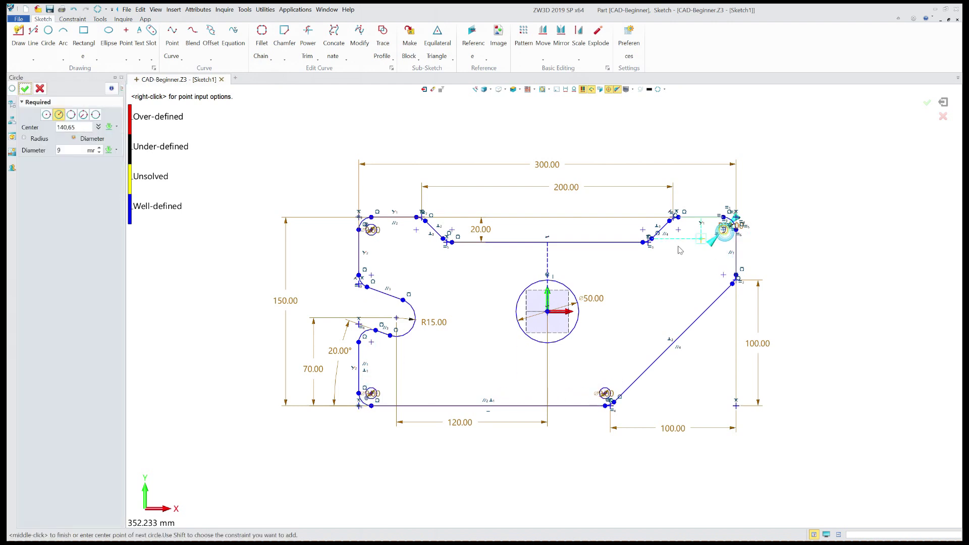
click(25, 89)
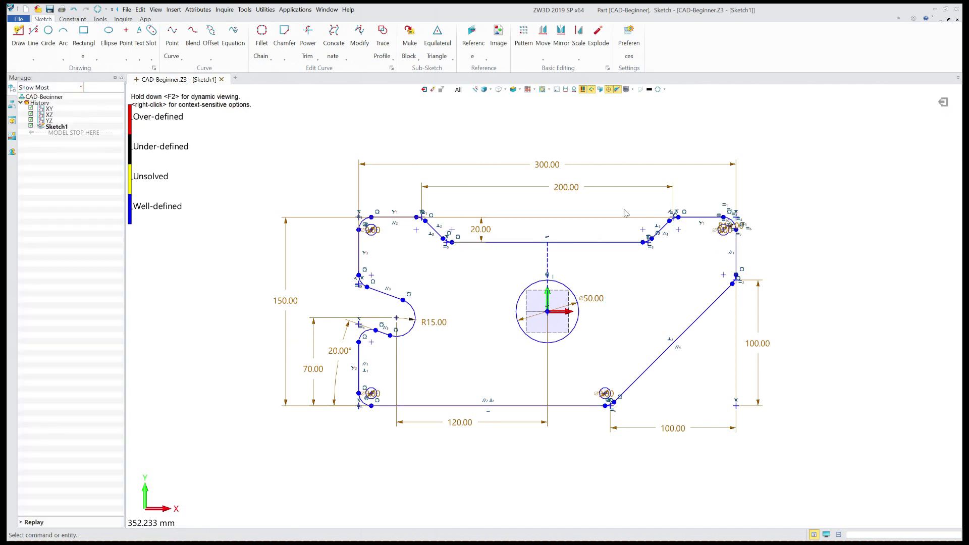
Exit the sketch and extrude its profile from 0 to 10 mm as a base solid
key(ctrl+Home)
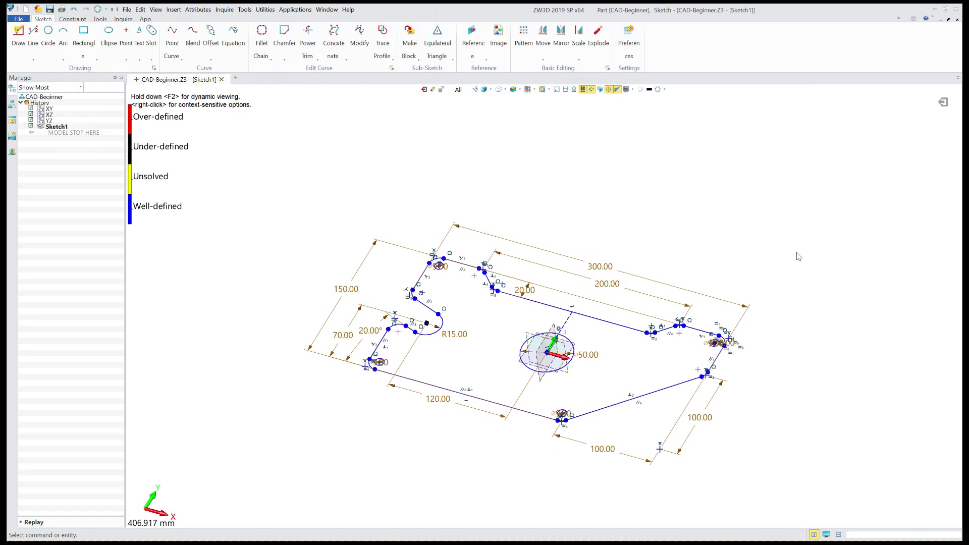
click(942, 103)
click(55, 34)
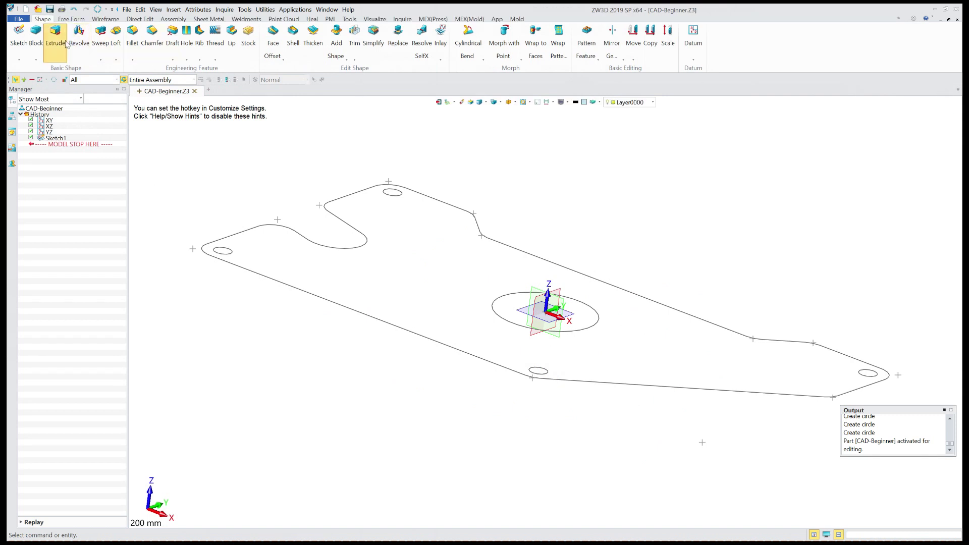
click(383, 327)
click(74, 162)
text(10)
key(Return)
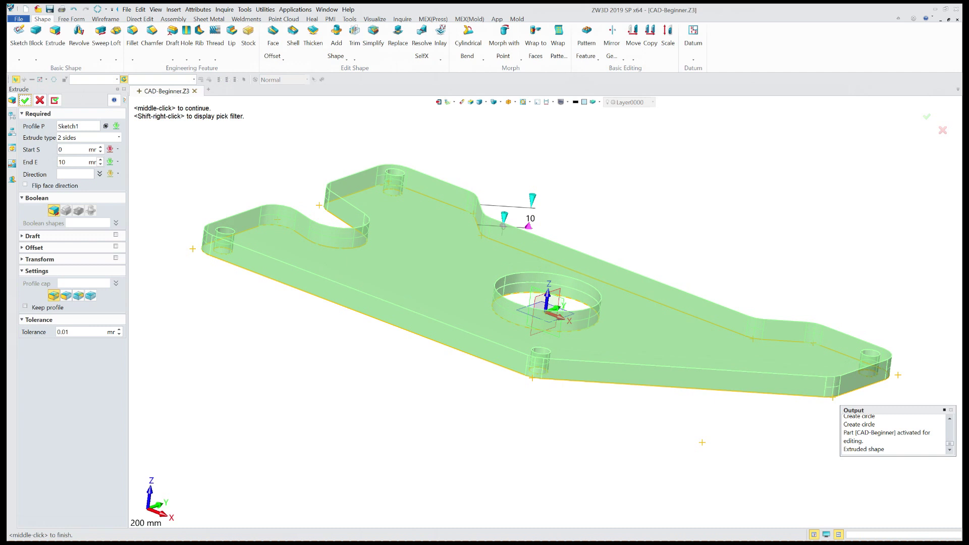
click(25, 100)
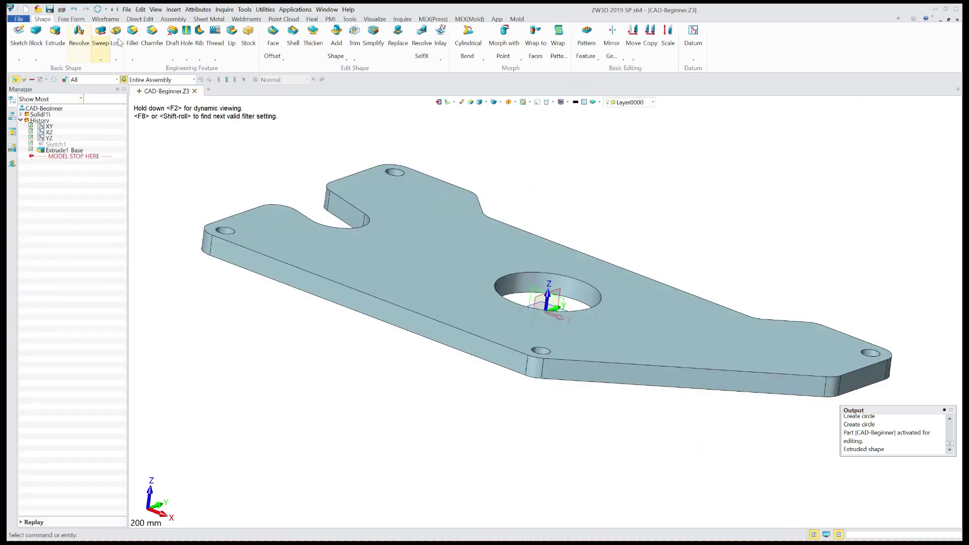
Chamfer the plate's top outer edge chain and the large central hole's top edge with a 2 mm setback
click(152, 32)
click(93, 151)
text(5)
key(BackSpace)
text(2)
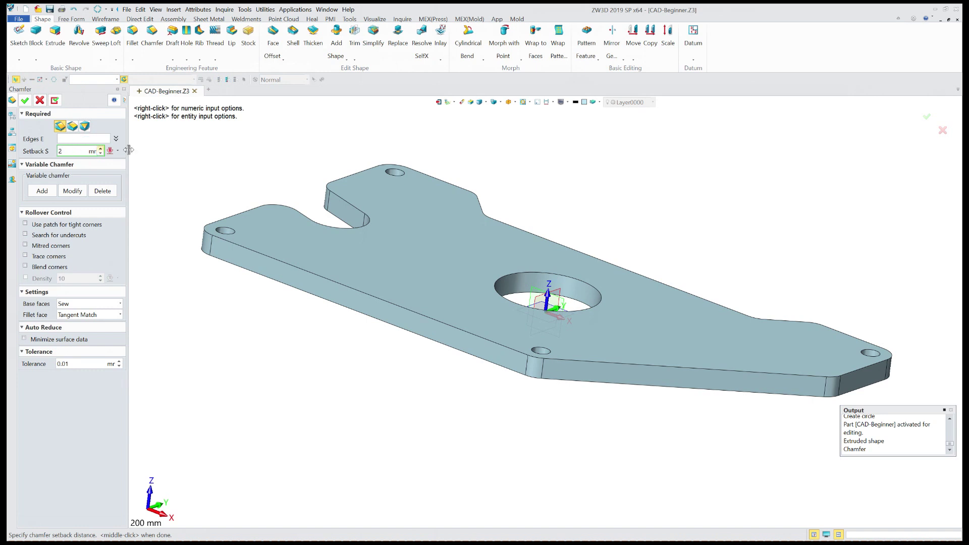
click(83, 139)
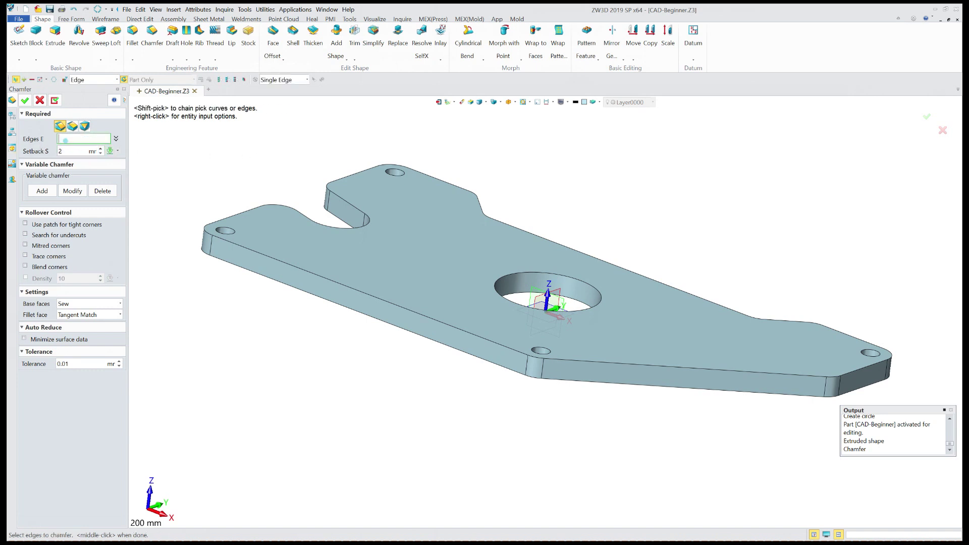
right_click(305, 152)
click(341, 204)
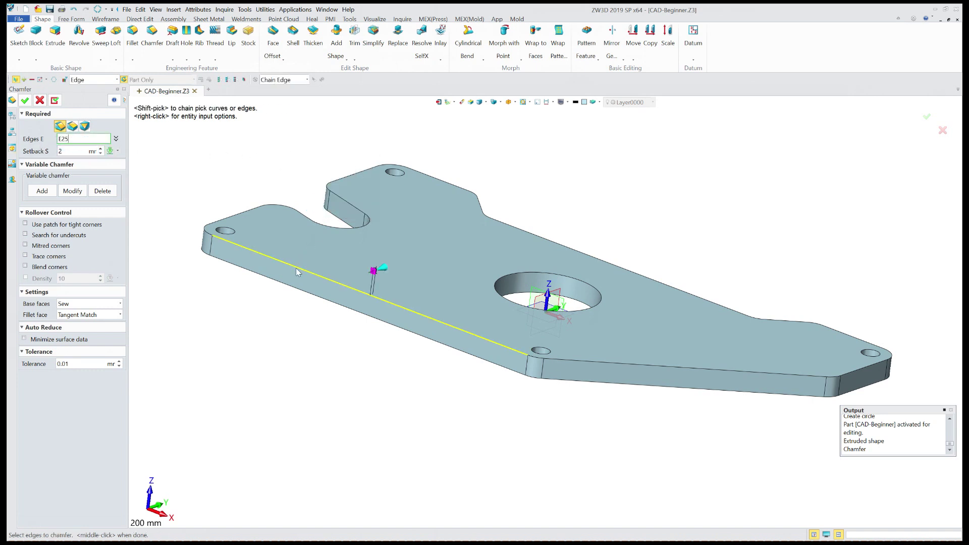
click(371, 293)
click(496, 280)
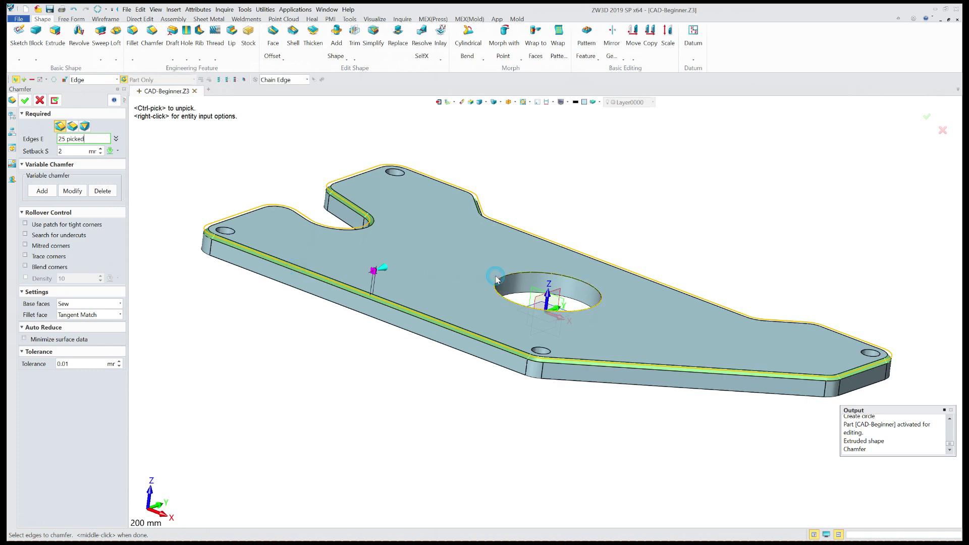
click(24, 99)
Inspect the chamfered plate from another angle and set it to the isometric view
right_drag(258, 193, 448, 144)
scroll(449, 144, down, 1)
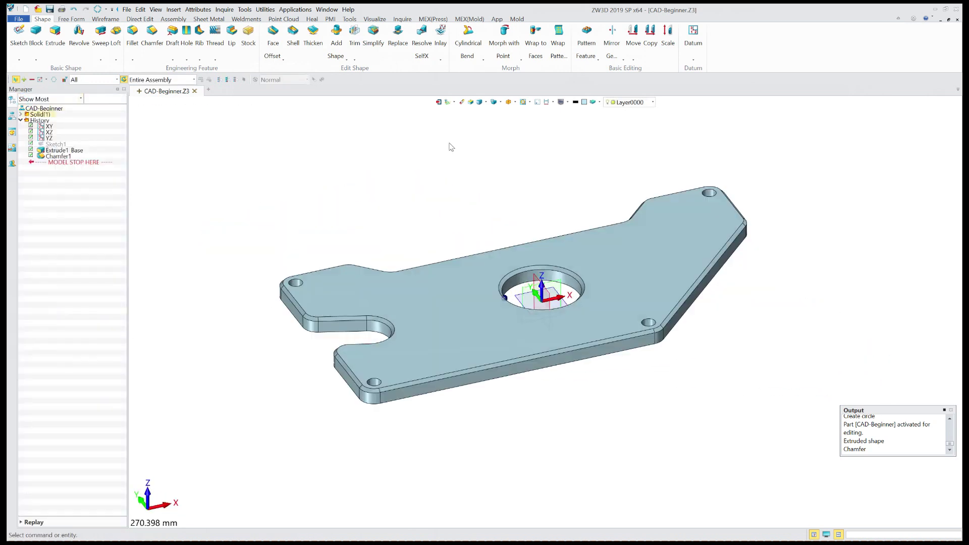
click(510, 103)
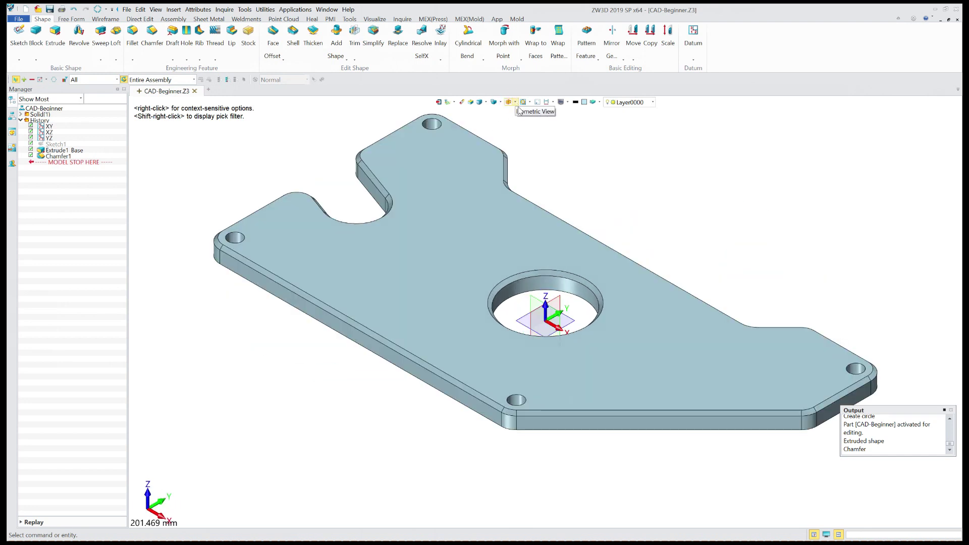